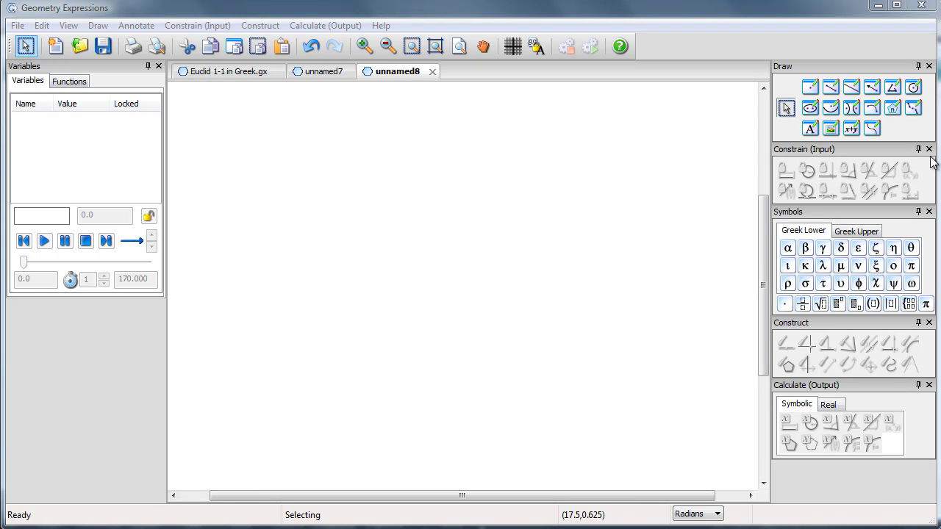
Draw a circle centred at A passing through B
left_click(913, 88)
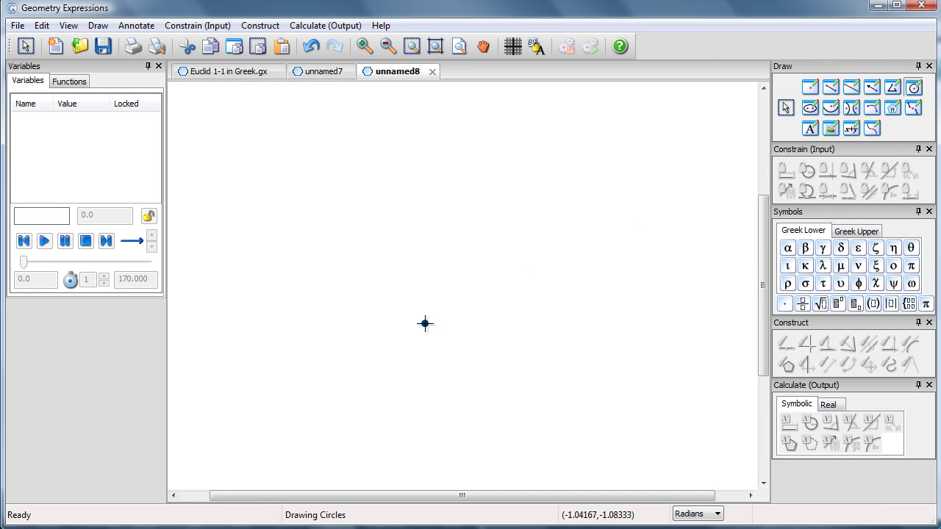
mouse_move(424, 323)
left_mouse_down()
mouse_move(497, 178)
mouse_move(537, 186)
left_mouse_up()
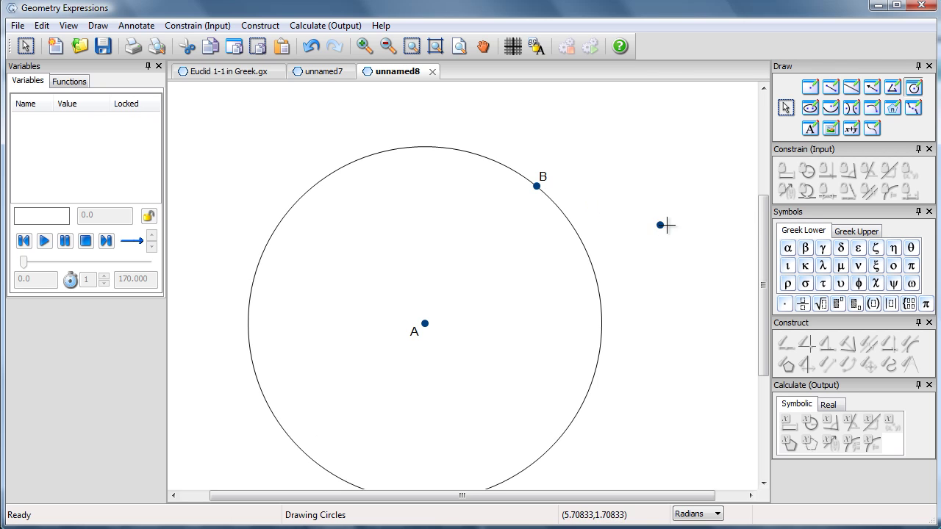
left_click_drag(762, 227, 765, 240)
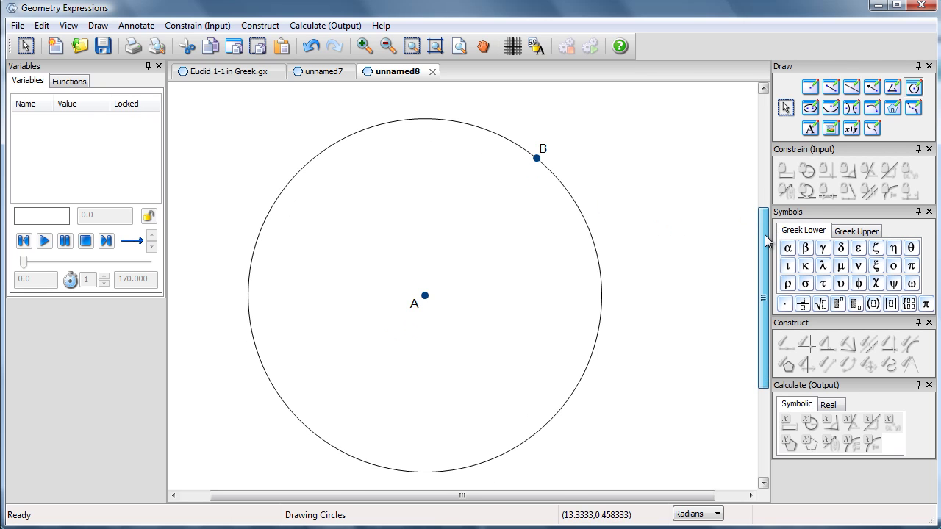
Draw radius segments from A to B and from A to a new rim point C
left_click(830, 87)
left_click_drag(425, 295, 536, 159)
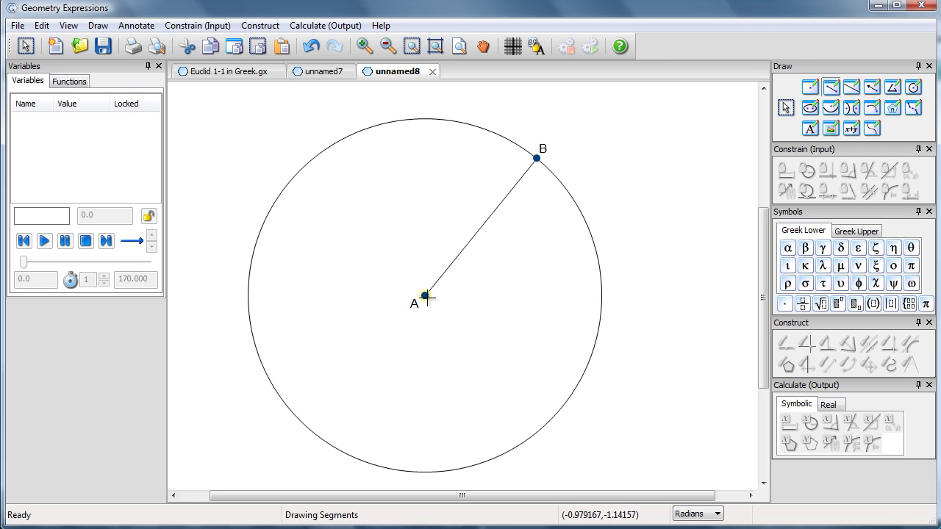
left_click_drag(424, 295, 580, 210)
Set segment AC's line thickness to 3 so it stands out as a hand
left_click(785, 109)
left_click(542, 234)
right_click(542, 235)
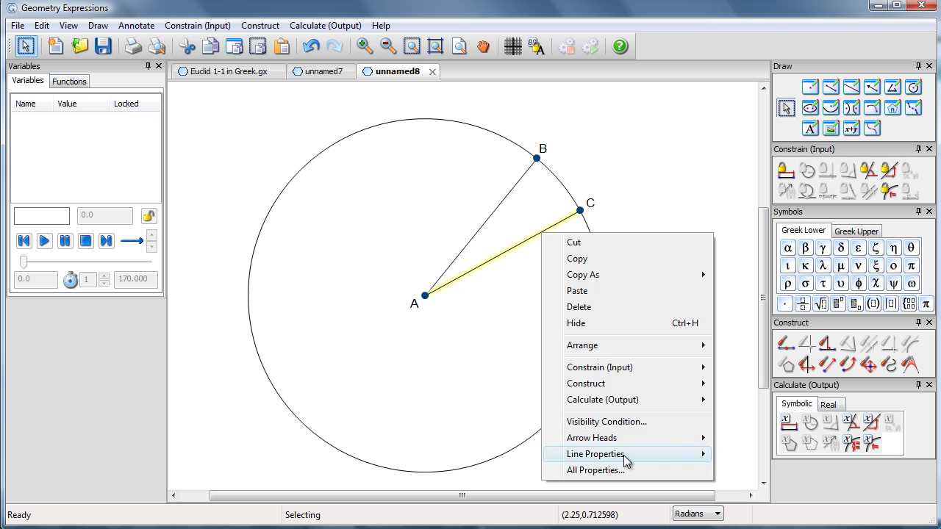
mouse_move(624, 459)
mouse_move(753, 492)
left_click(861, 518)
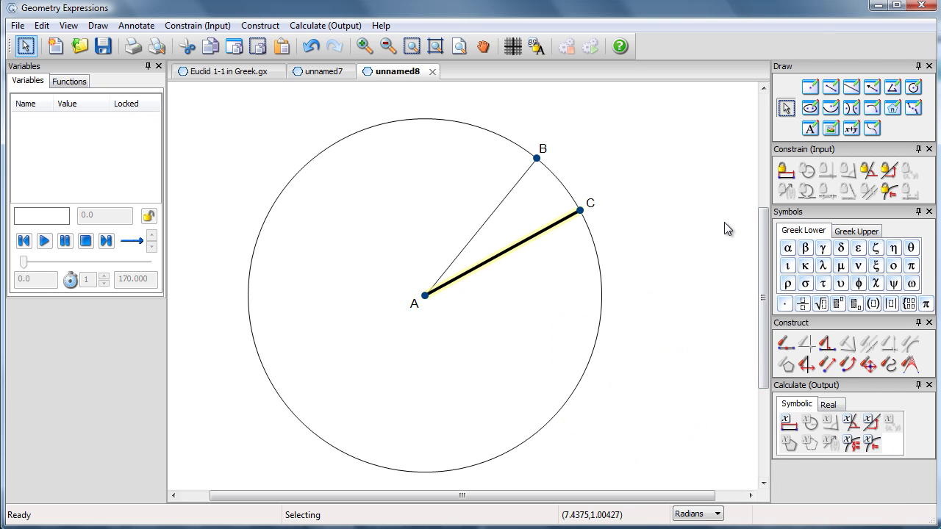
Draw segment AD to a new rim point D and a shorter segment AE
left_click(840, 88)
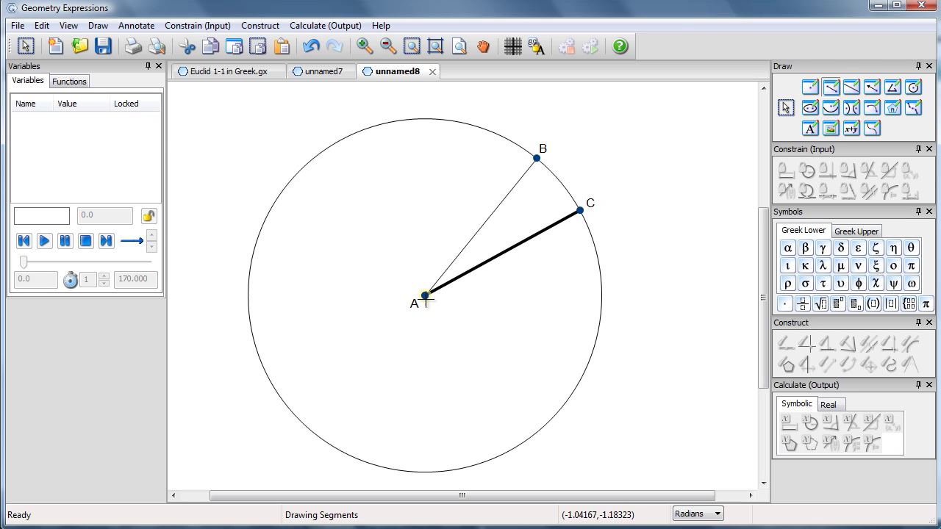
left_click_drag(425, 294, 601, 274)
mouse_move(425, 295)
left_mouse_down()
mouse_move(541, 291)
mouse_move(560, 278)
left_mouse_up()
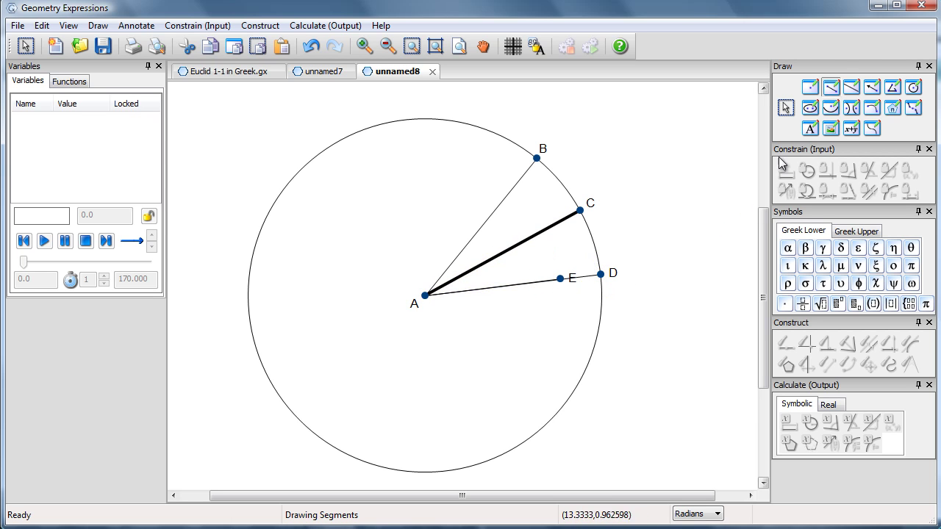
Constrain point E to sit 4/5 of the way along AD
left_click(785, 109)
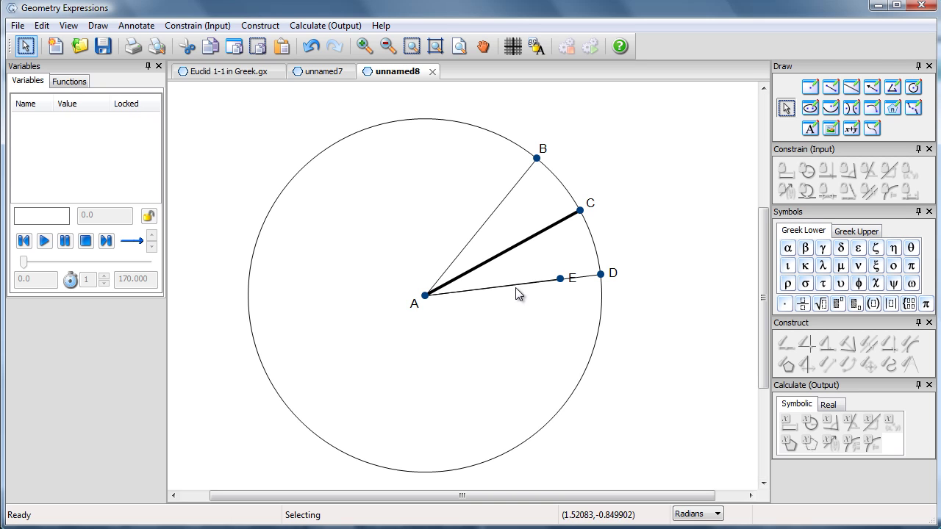
left_click(561, 279)
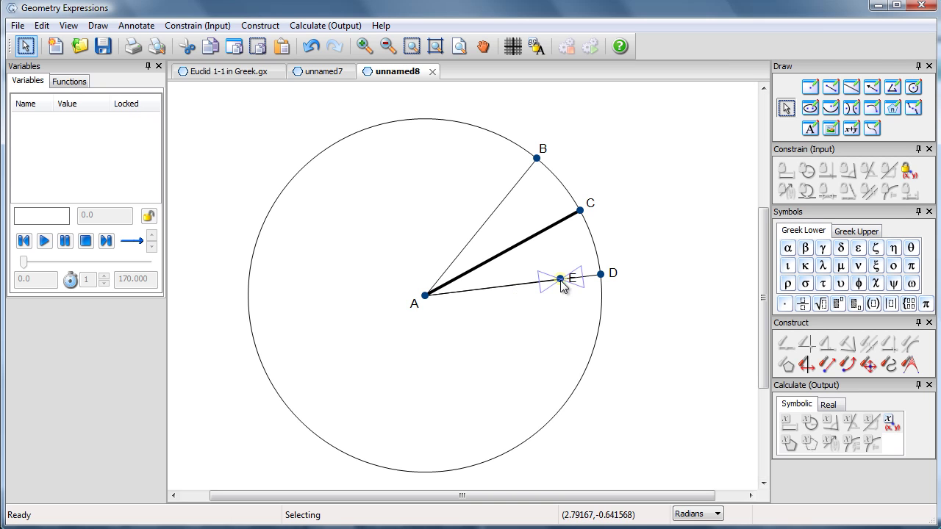
left_click(584, 278)
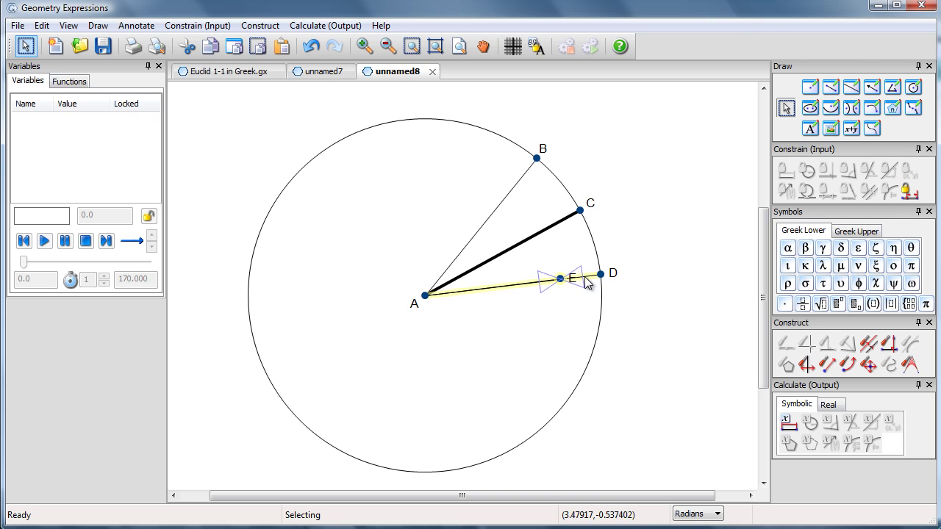
left_click(909, 192)
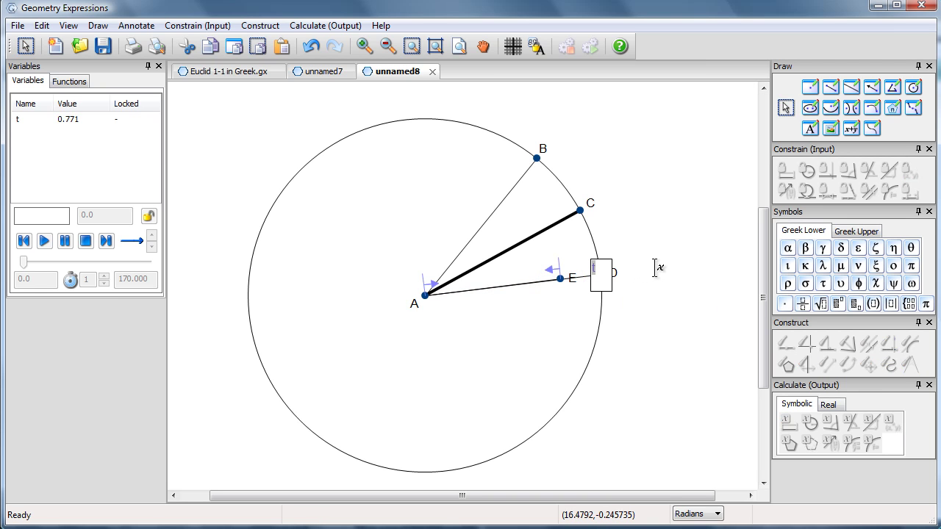
type("4/5")
key("Return")
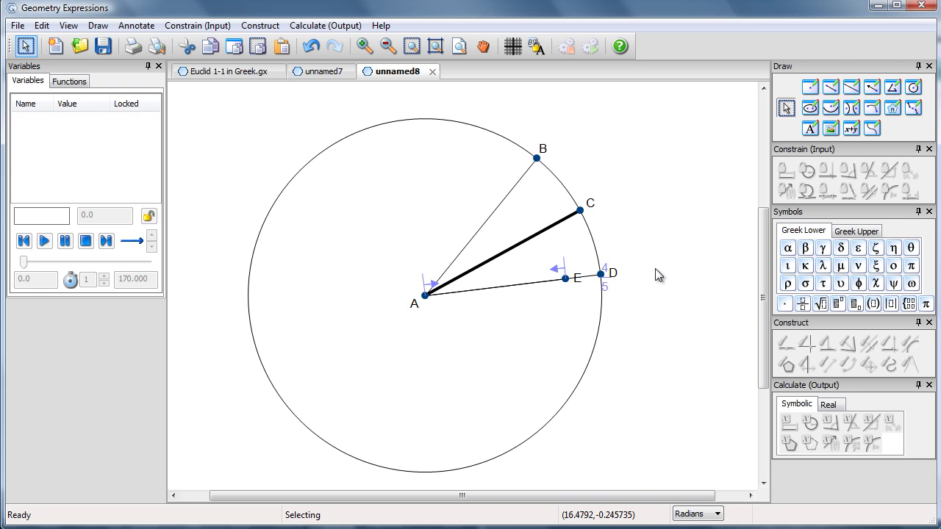
Give segment AE a heavy line thickness matching AC, then deselect it
left_click(502, 287)
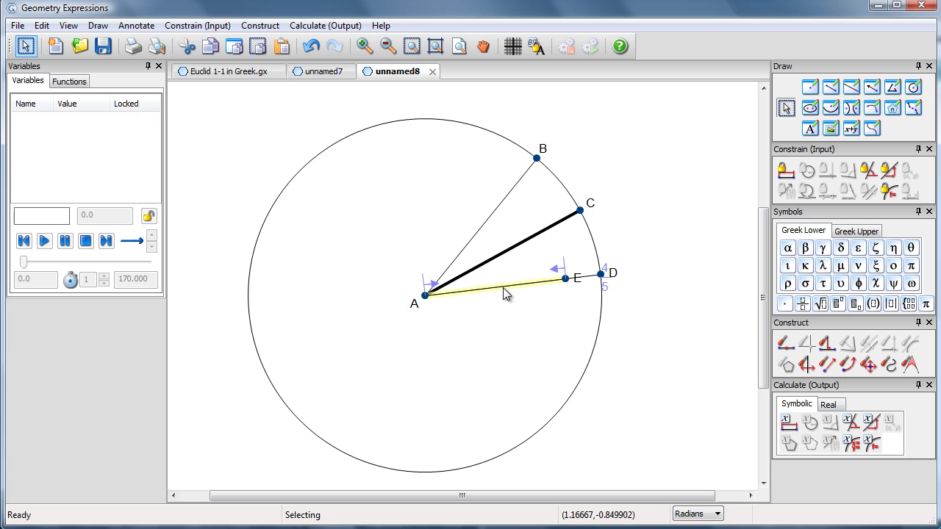
right_click(502, 288)
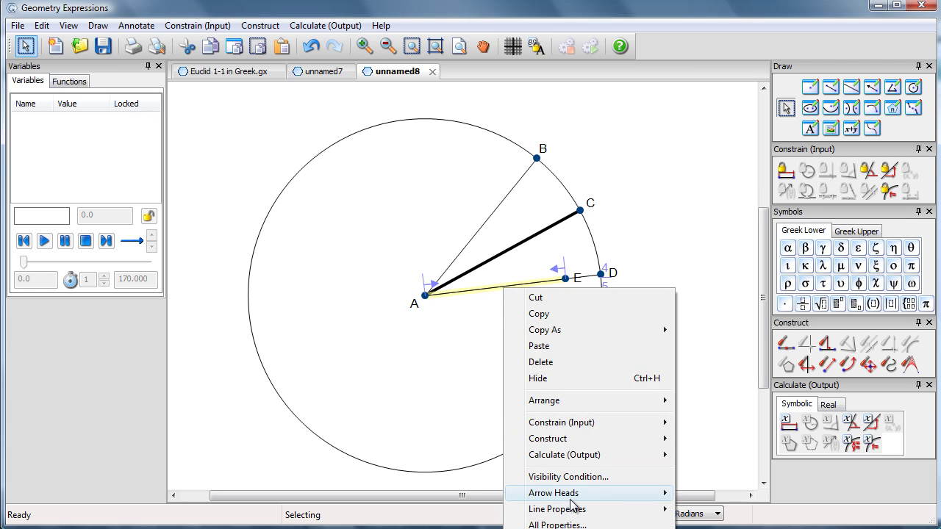
mouse_move(577, 509)
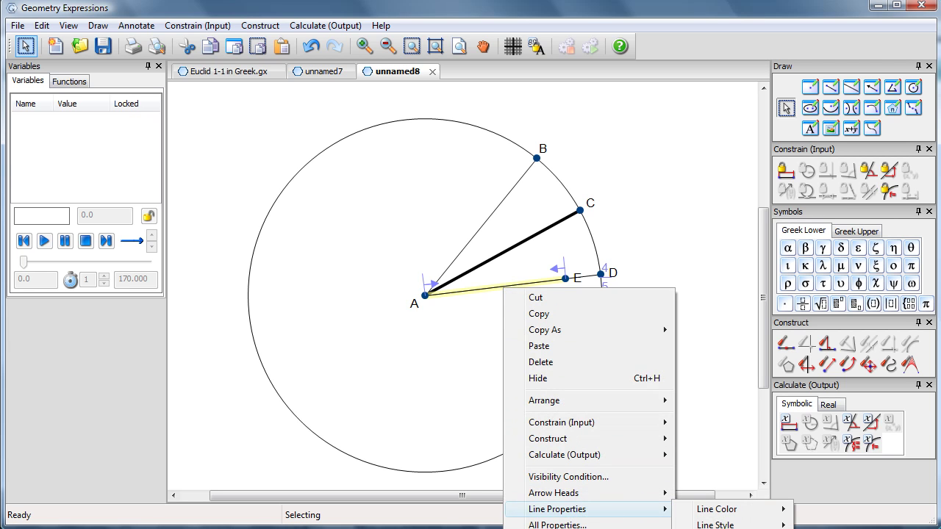
left_click(715, 524)
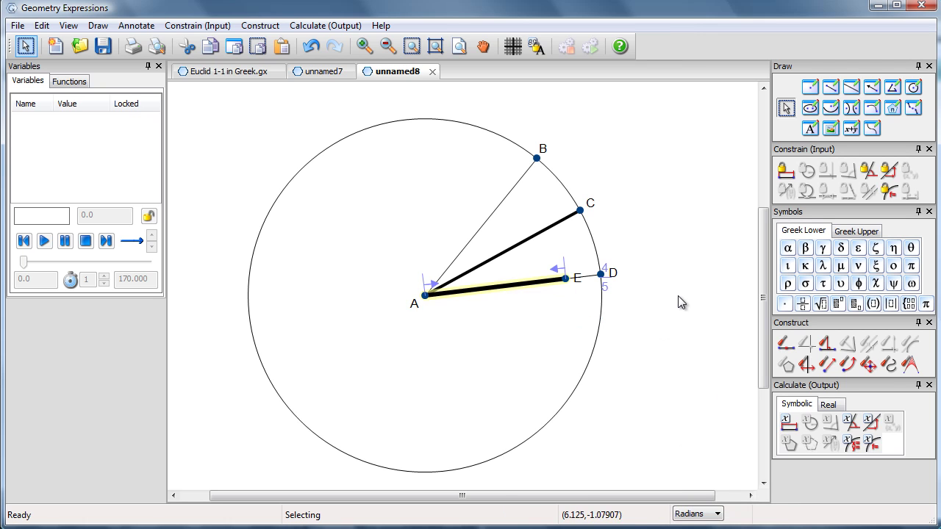
left_click(677, 300)
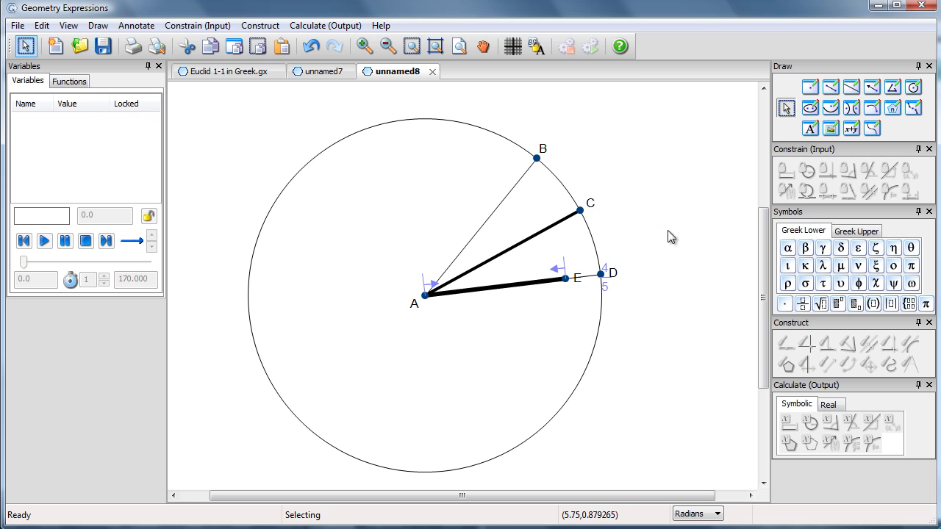
Constrain point B on the circle at angle pi/2-s
left_click(539, 157)
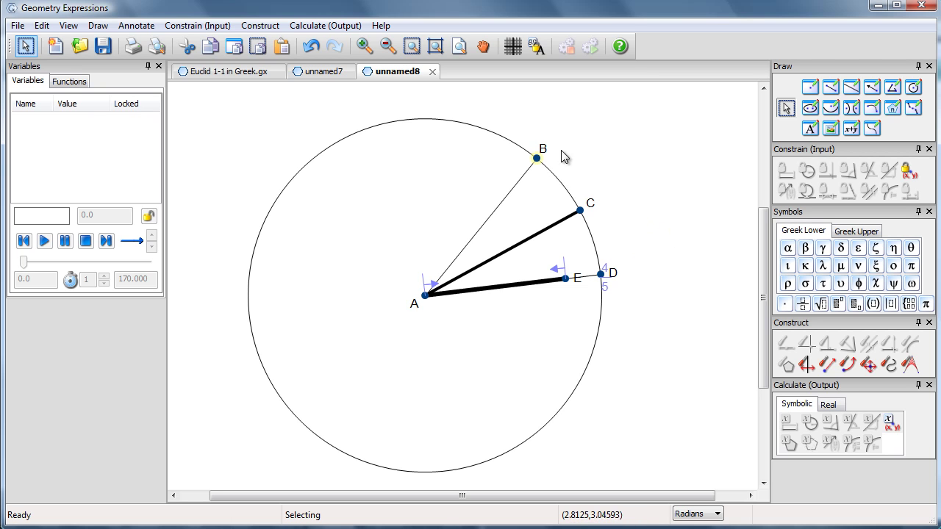
left_click(512, 145)
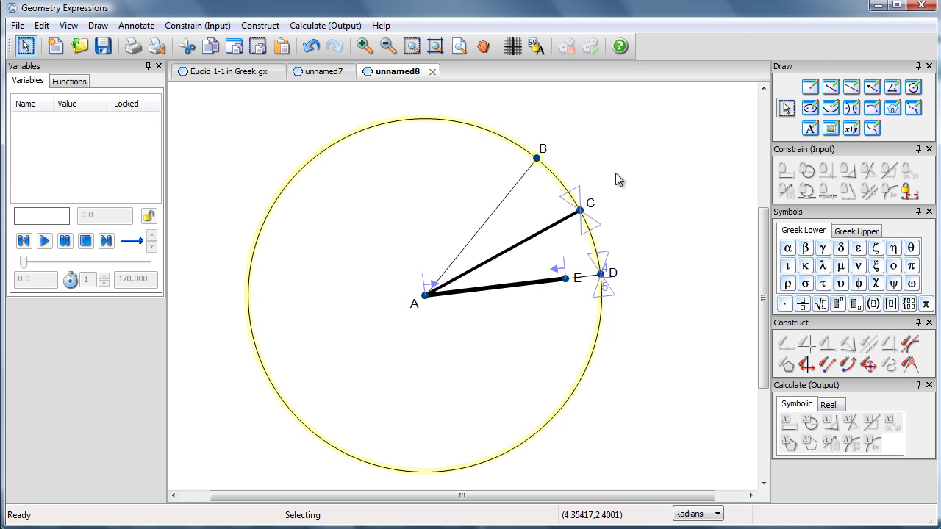
left_click(907, 193)
type("pi/2")
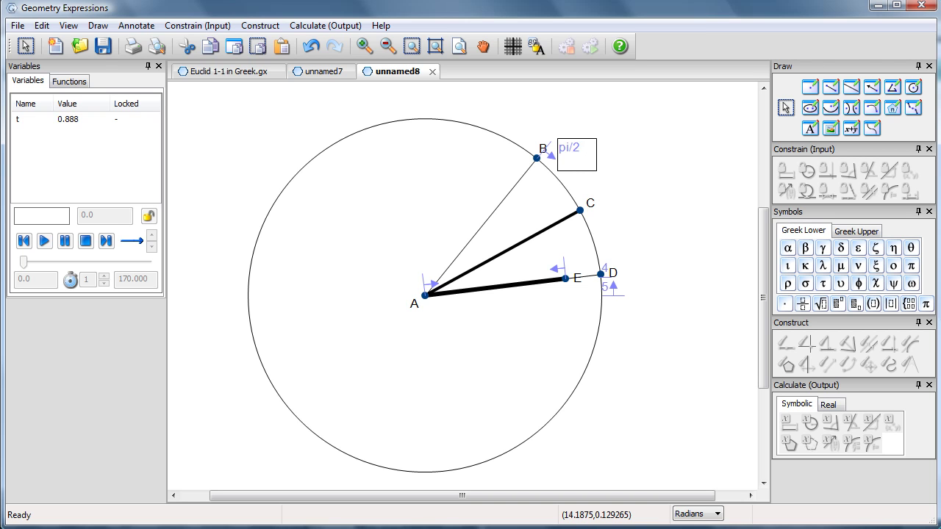
type("-s")
key("Return")
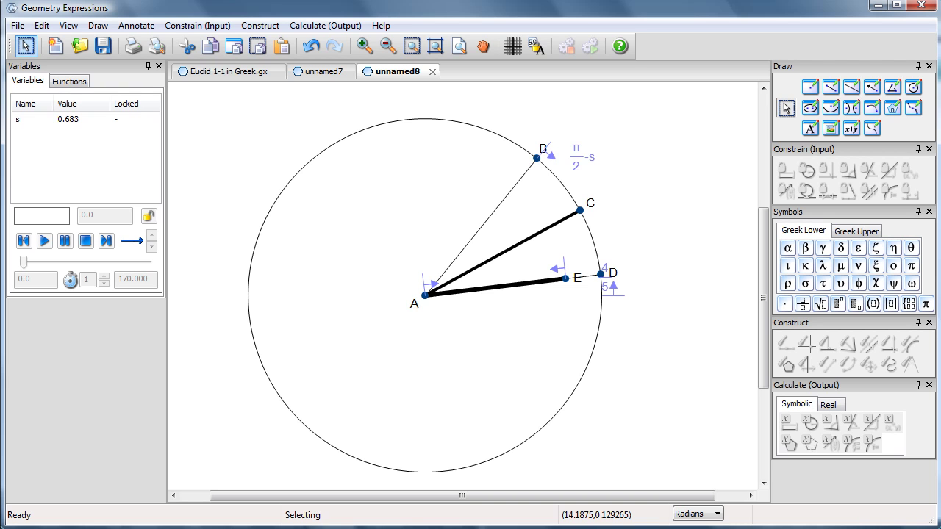
Set variable s's range from 0 to 6.283
left_click(37, 118)
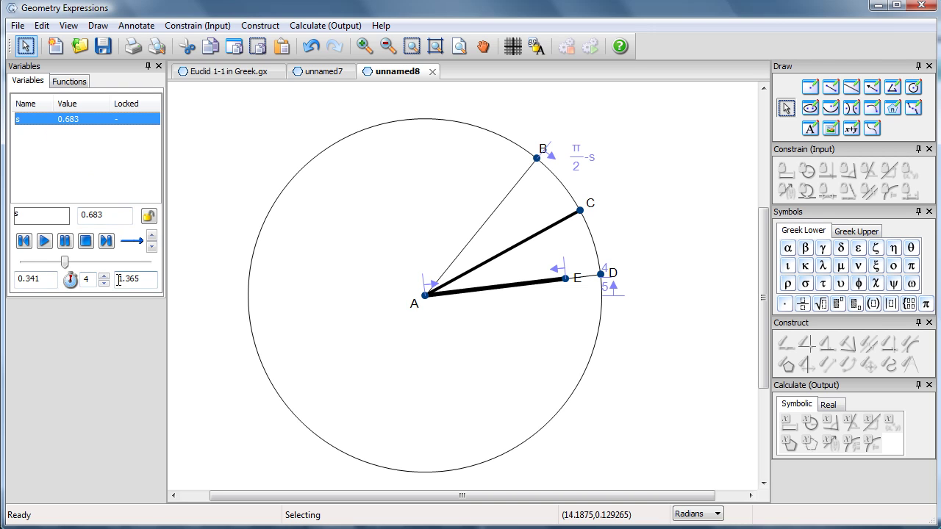
left_click_drag(45, 280, 7, 292)
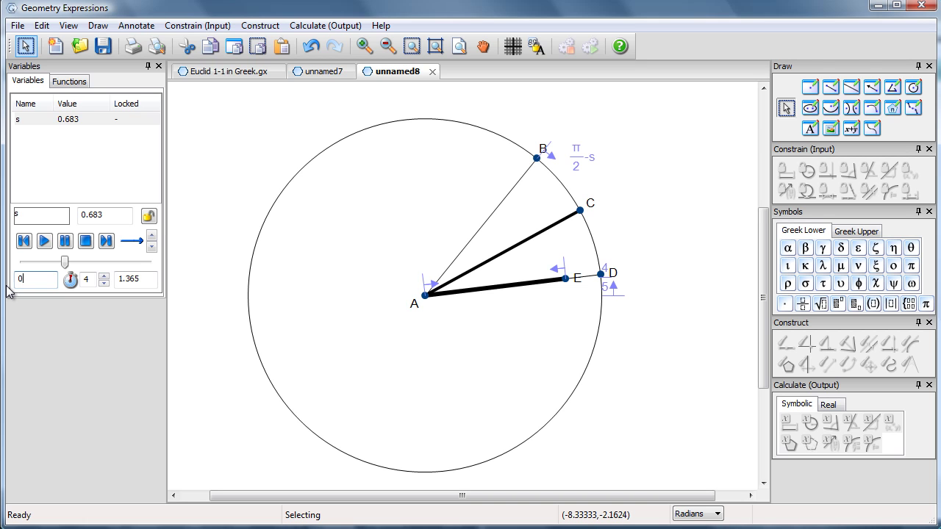
left_click_drag(139, 275, 114, 282)
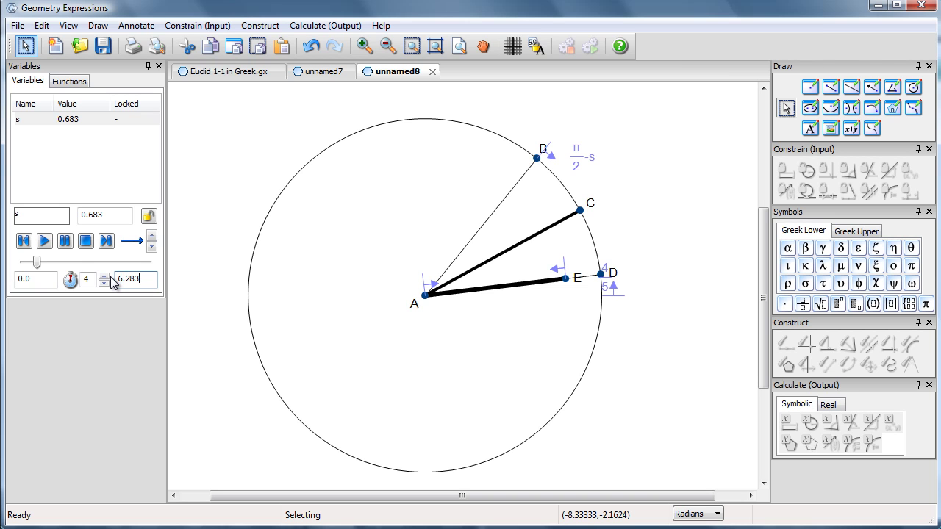
Constrain point C on the circle at angle pi/2-m
left_click(580, 211)
left_click(600, 308, "shift")
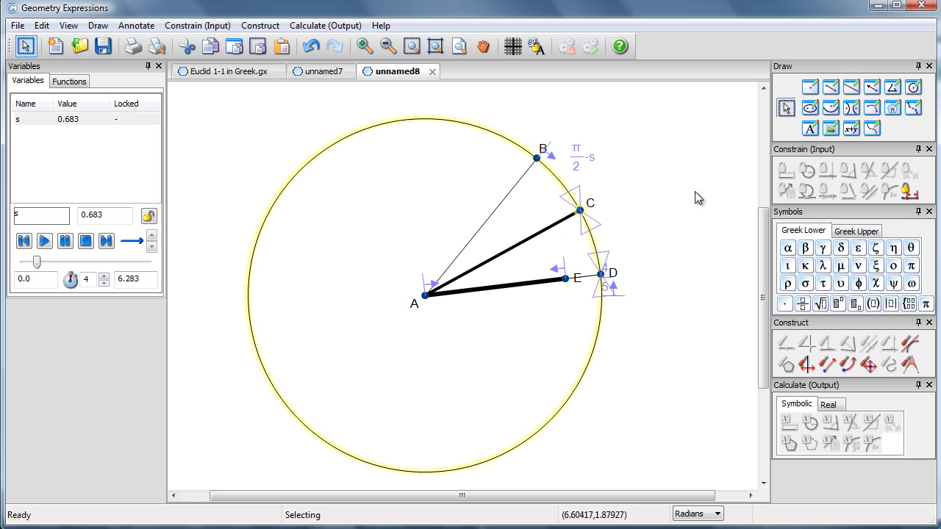
left_click(888, 191)
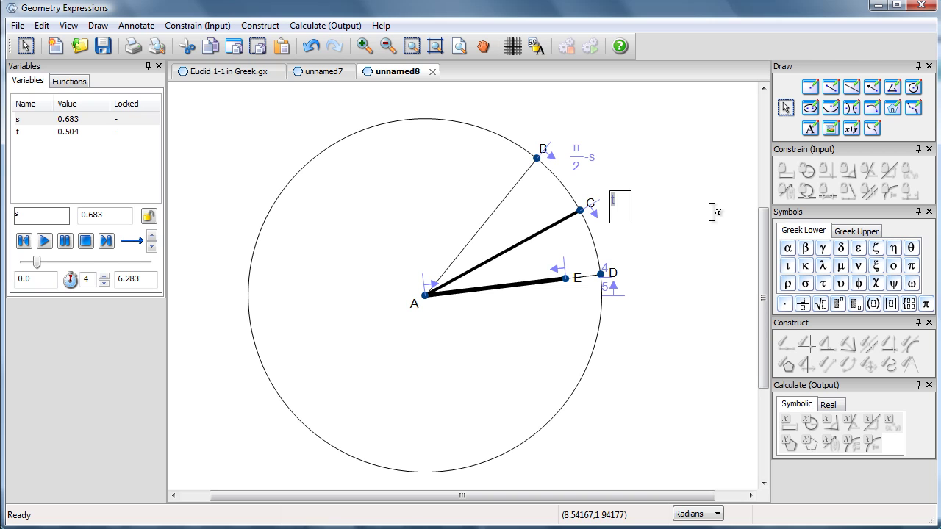
type("pi/2-m")
key("Return")
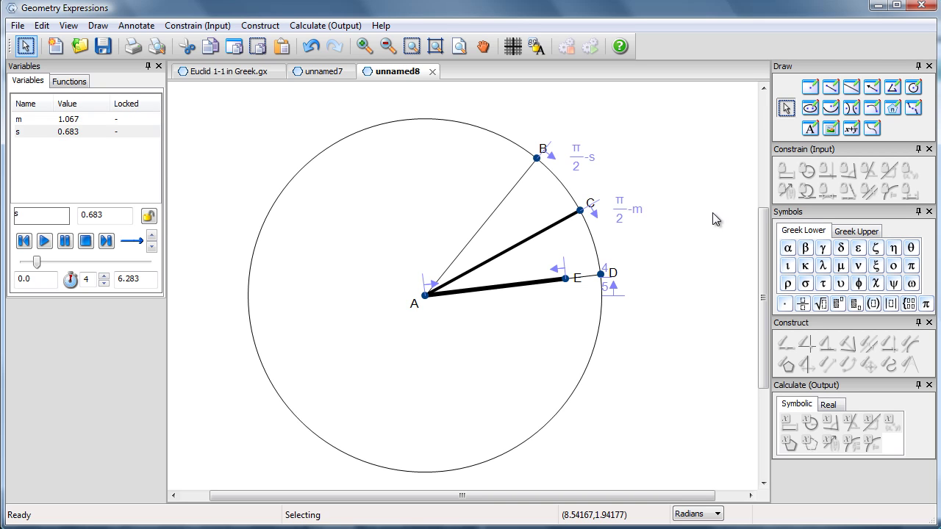
Set variable m's range from 0 to 6.283
left_click(96, 120)
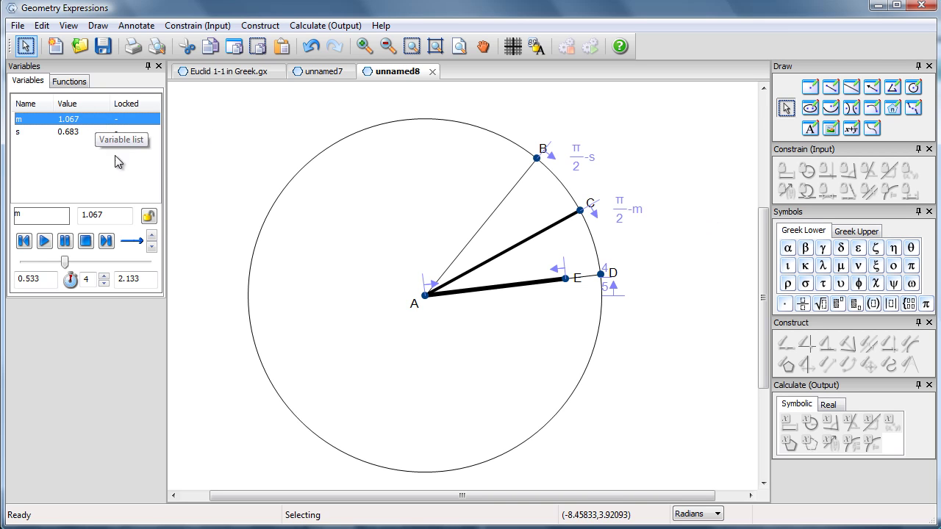
left_click(38, 279)
left_click_drag(37, 279, 6, 287)
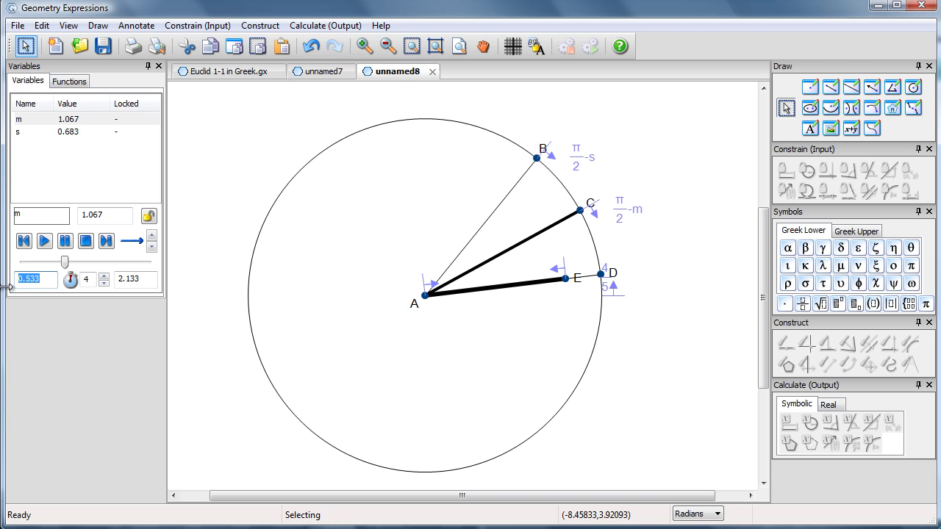
type("0")
left_click_drag(144, 276, 120, 279)
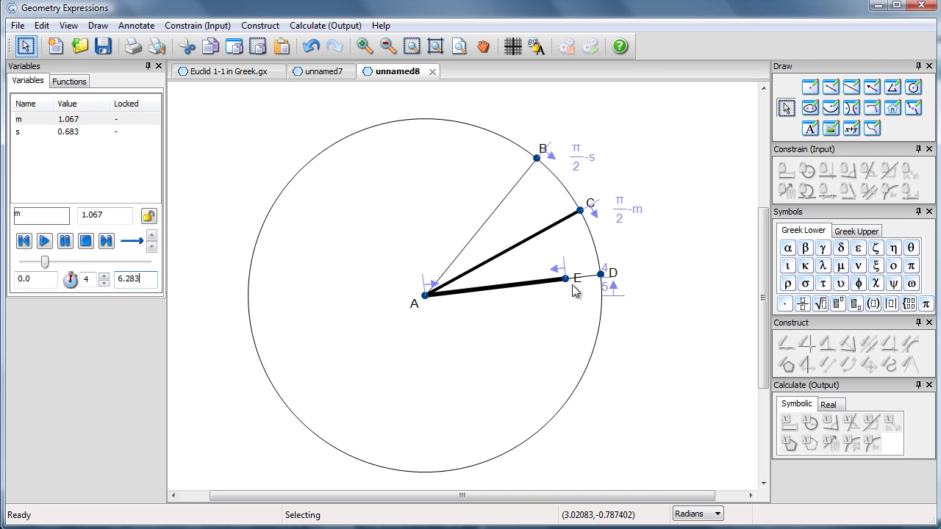
left_click(602, 276)
Constrain point D on the circle at angle pi/2-h
left_click(580, 211, "shift")
left_click(597, 254, "shift")
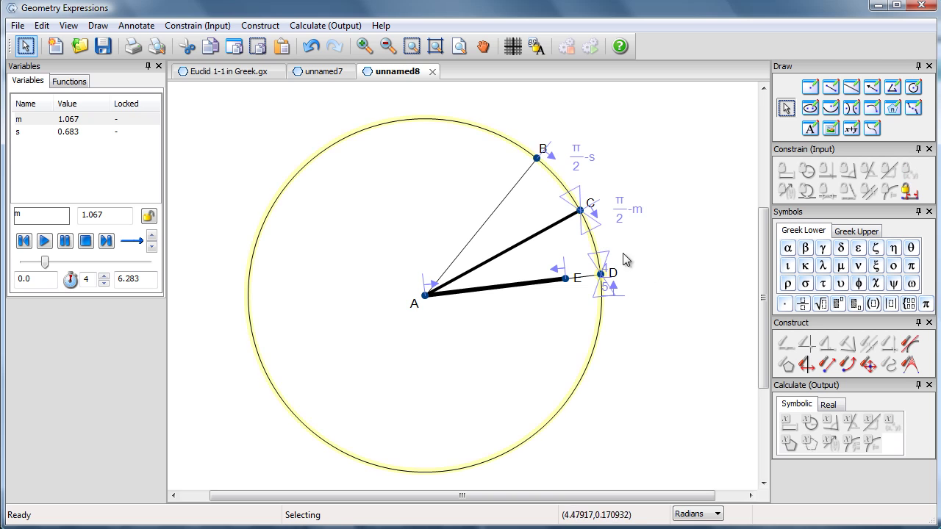
left_click(909, 192)
type("pi/2-")
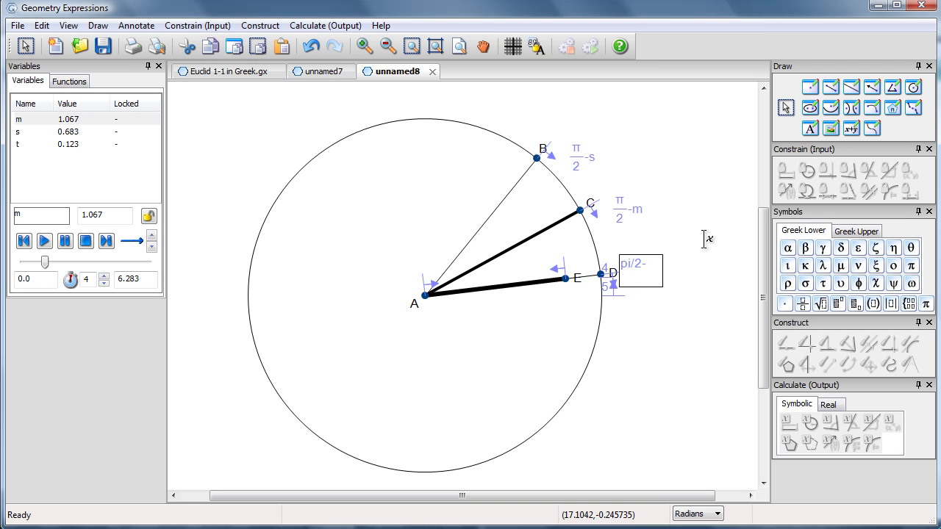
type("h")
key("Return")
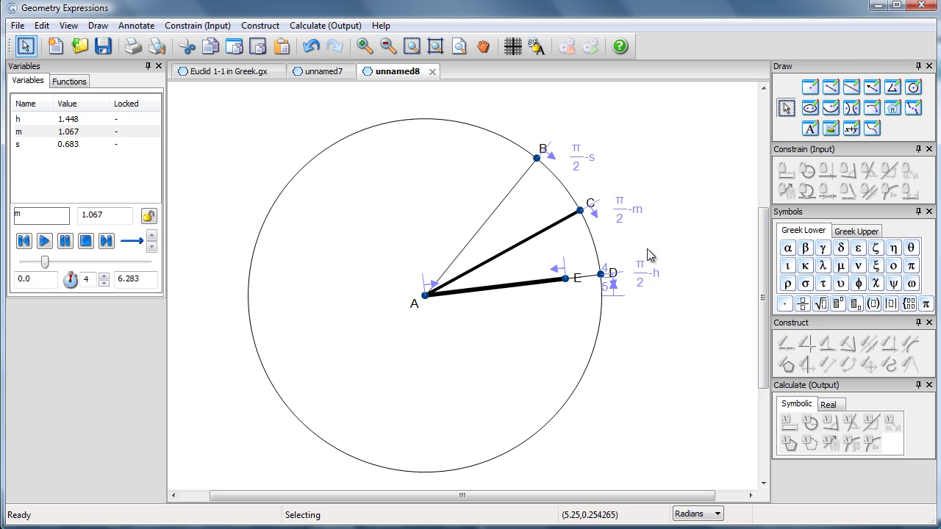
Set variable h's range from 0.0 to 6.283
left_click(102, 119)
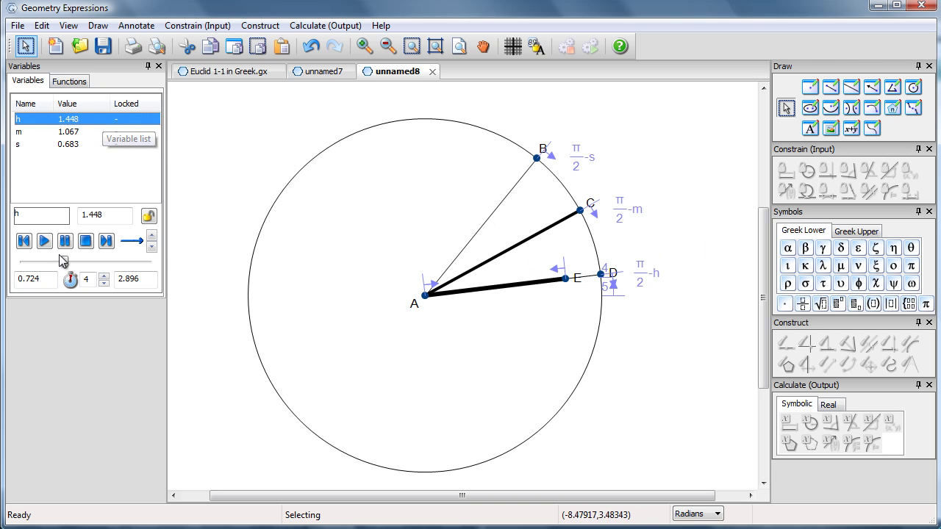
double_click(14, 280)
type("0.0")
left_click_drag(147, 279, 107, 279)
type("6.283")
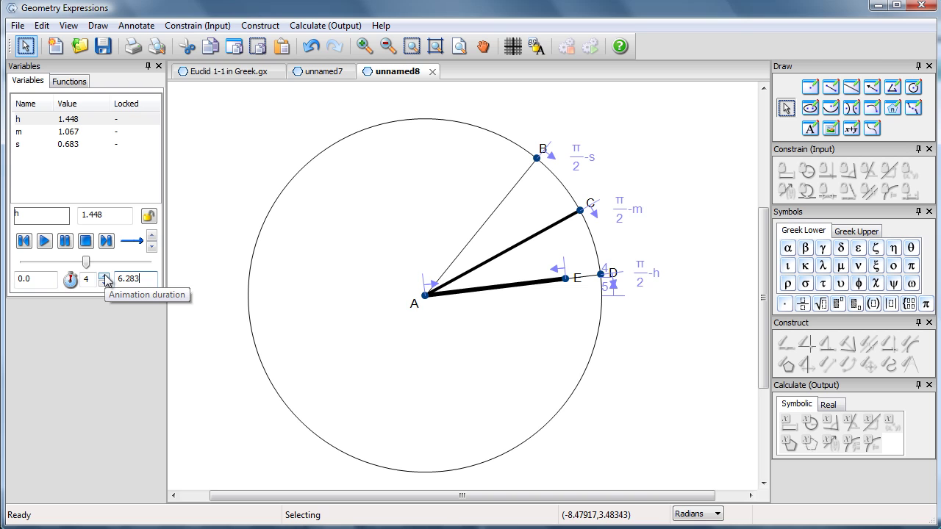
key("Return")
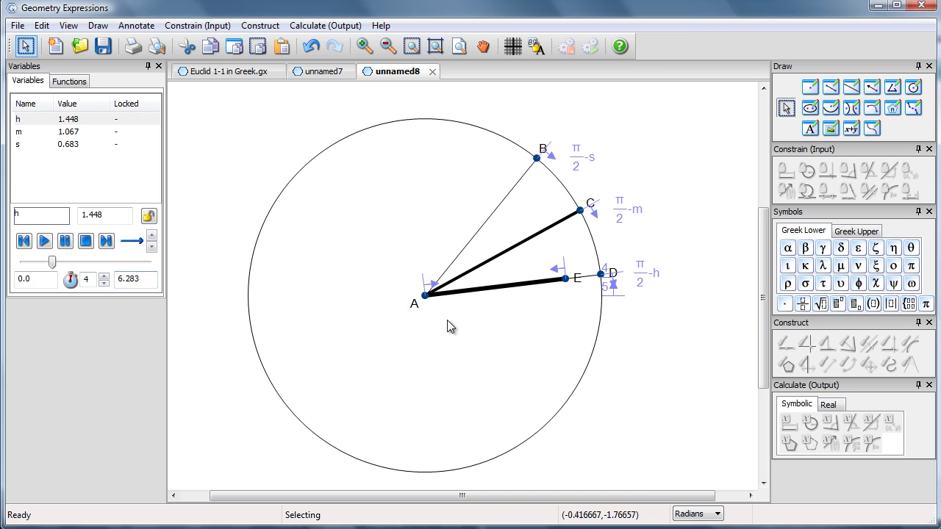
Hide point D, its angle label and the thin stretch from E to D
left_click(601, 276)
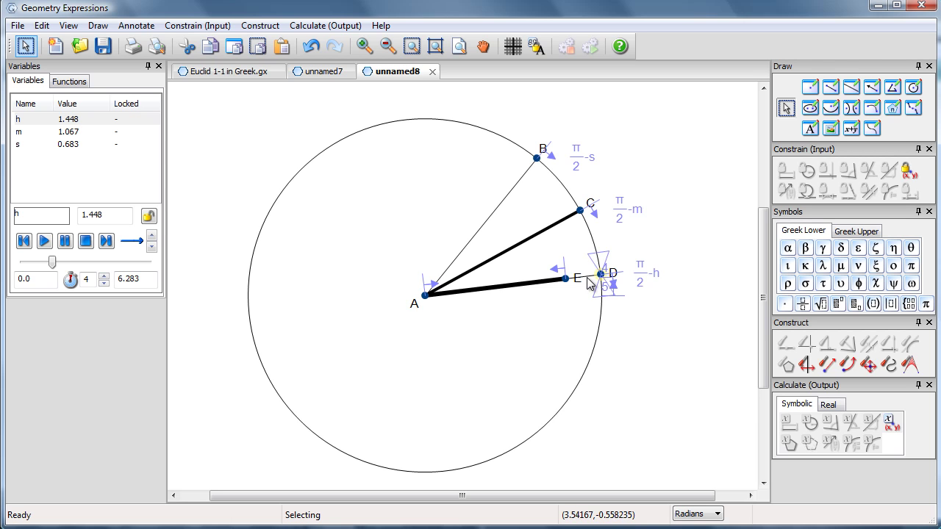
left_click(587, 284)
right_click(585, 285)
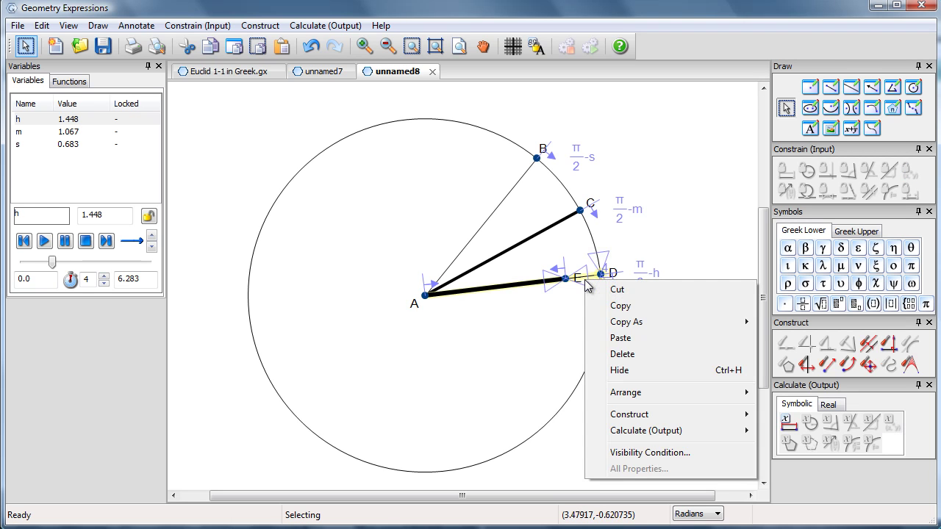
left_click(594, 369)
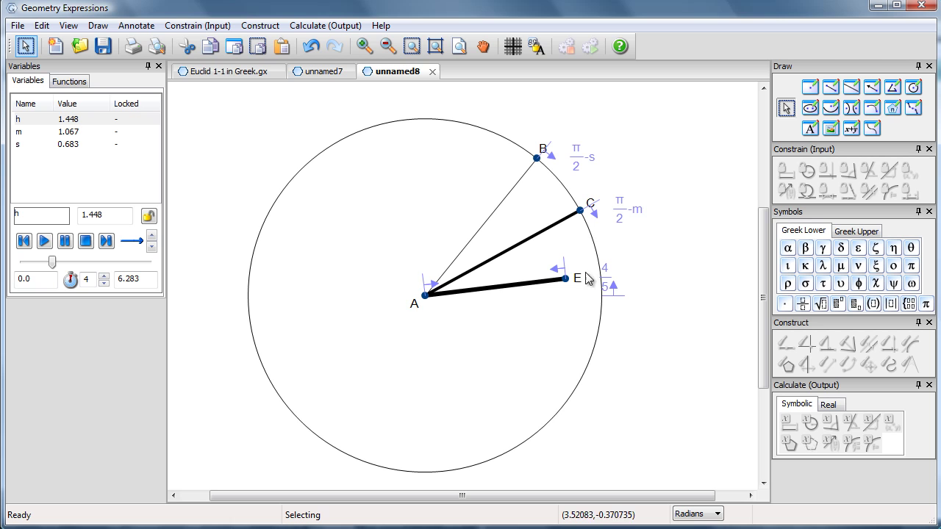
Select the remaining construction points B, E and A for hiding
left_click(538, 160)
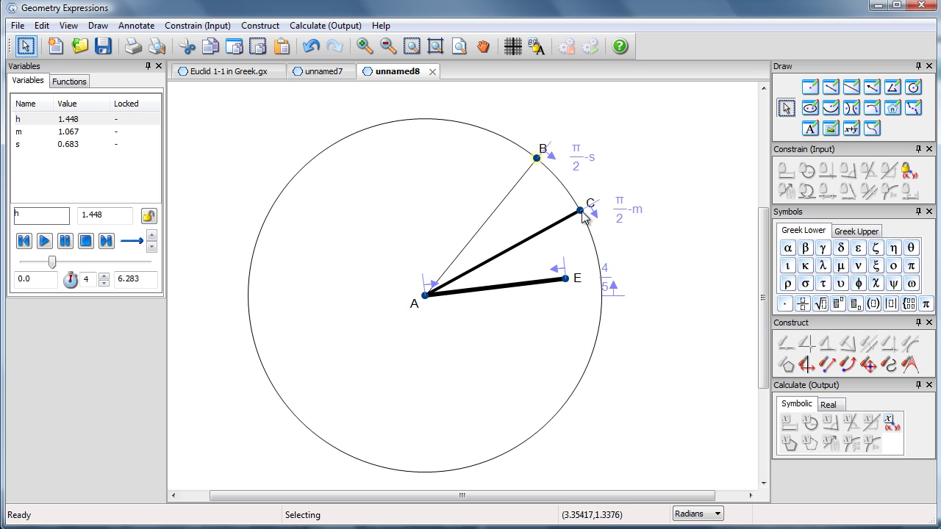
left_click(565, 279, "shift")
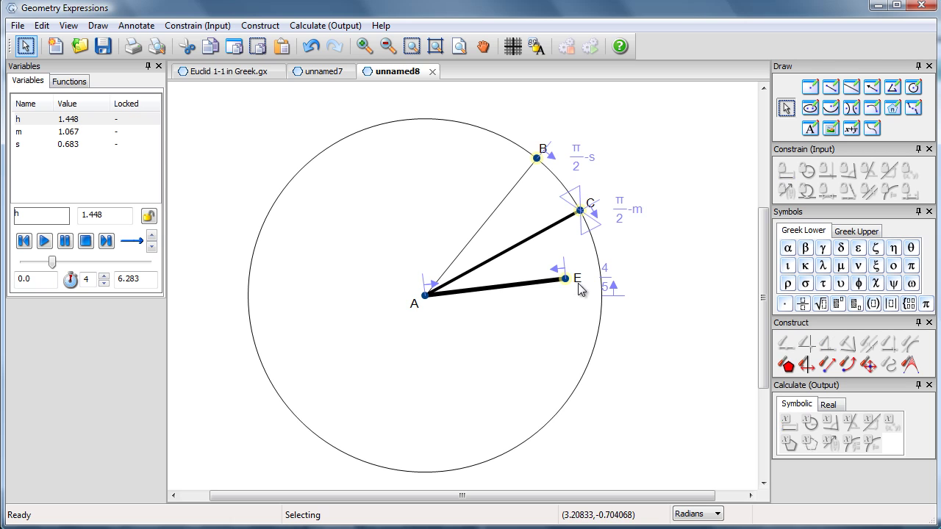
right_click(425, 300)
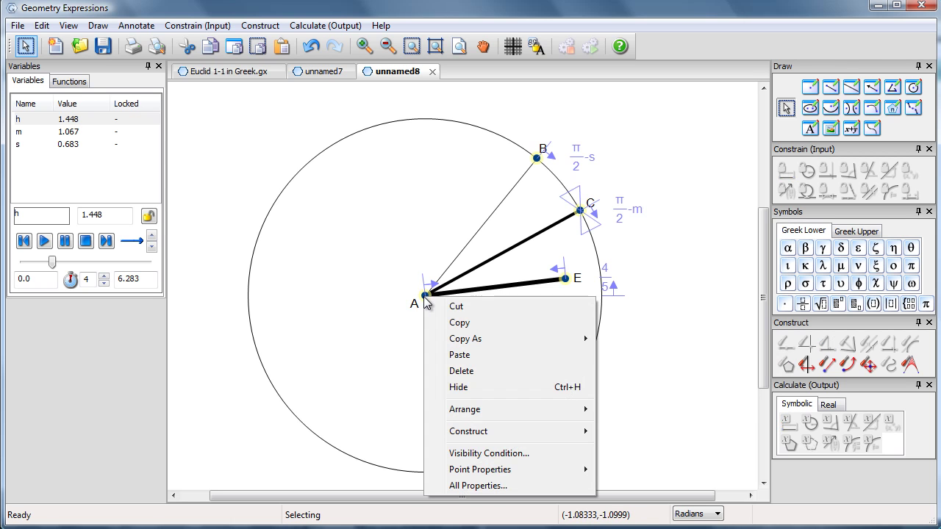
Hide points A, B, C, E with their labels, and fill the circle solid cyan
left_click(463, 387)
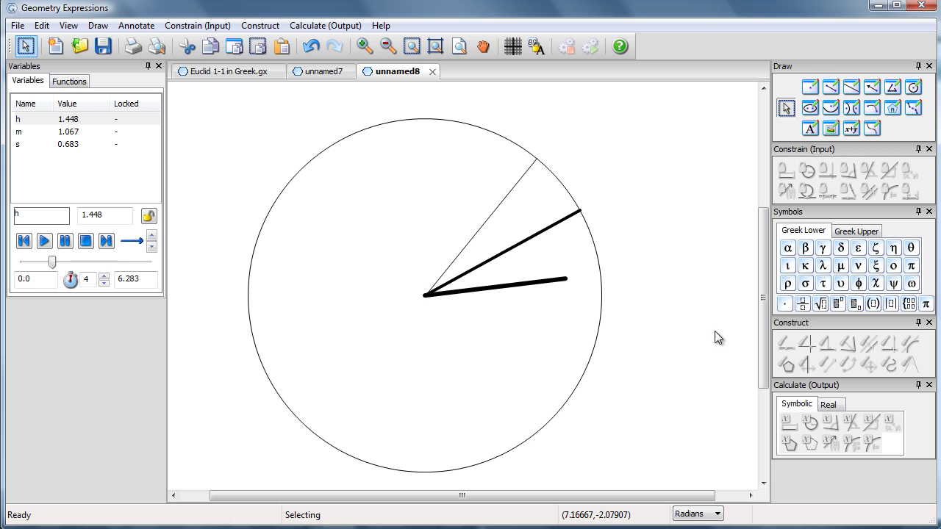
left_click(475, 127)
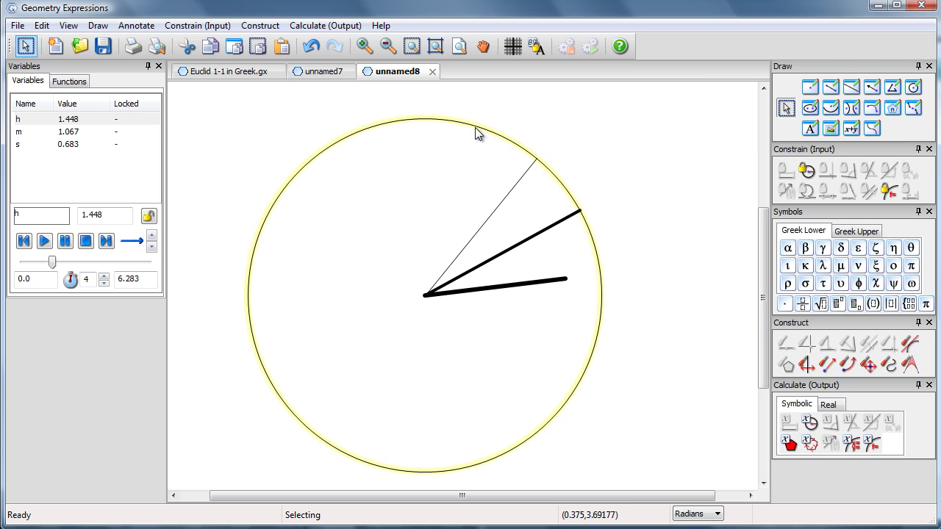
right_click(475, 127)
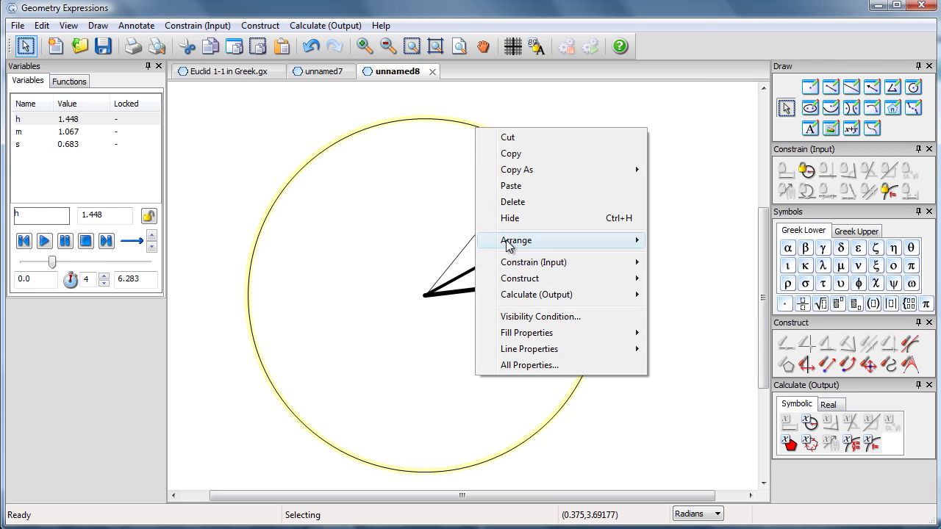
mouse_move(559, 333)
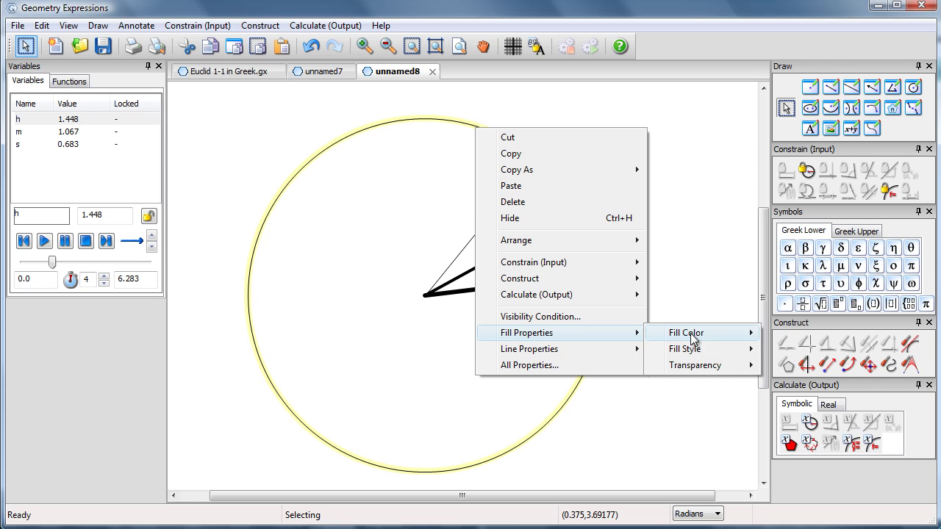
mouse_move(691, 353)
left_click(791, 350)
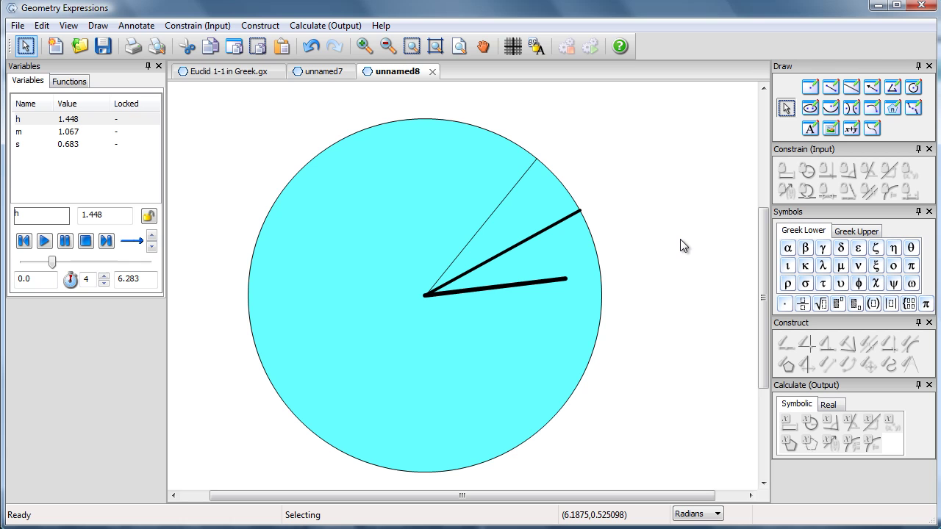
Start the HTML5 / JavaScript App export and bring its settings window fully on screen
left_click(17, 28)
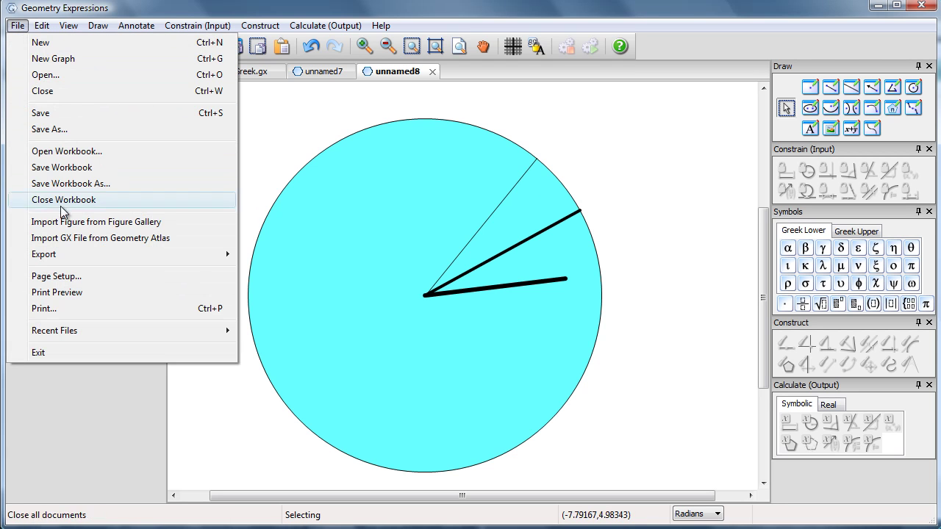
mouse_move(69, 254)
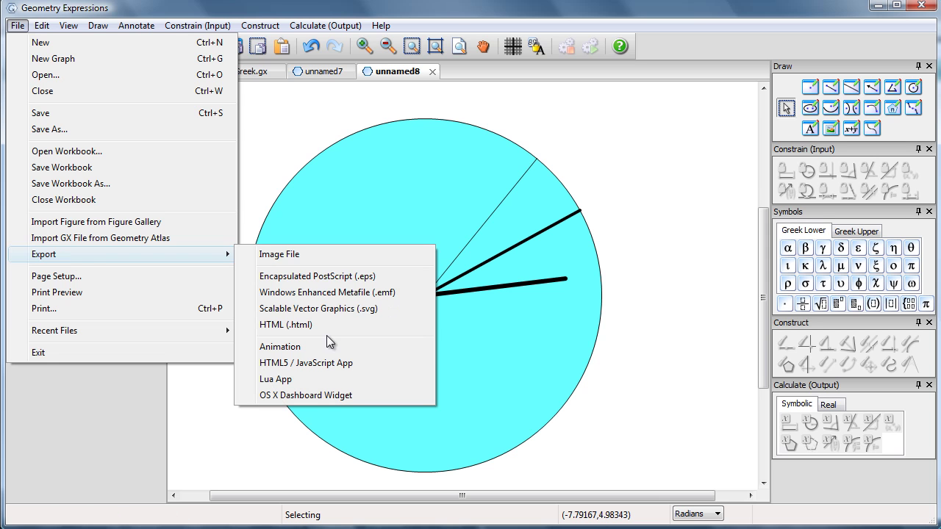
left_click(326, 364)
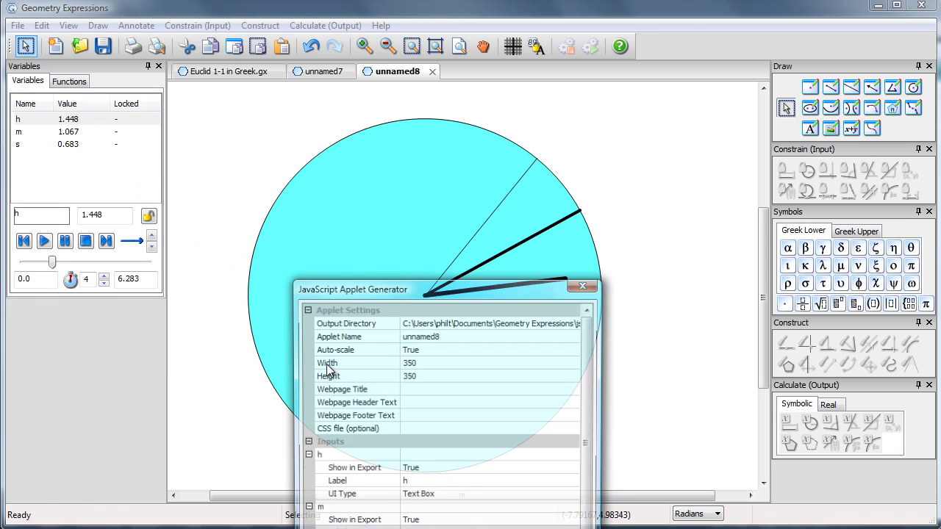
left_click_drag(427, 290, 278, 110)
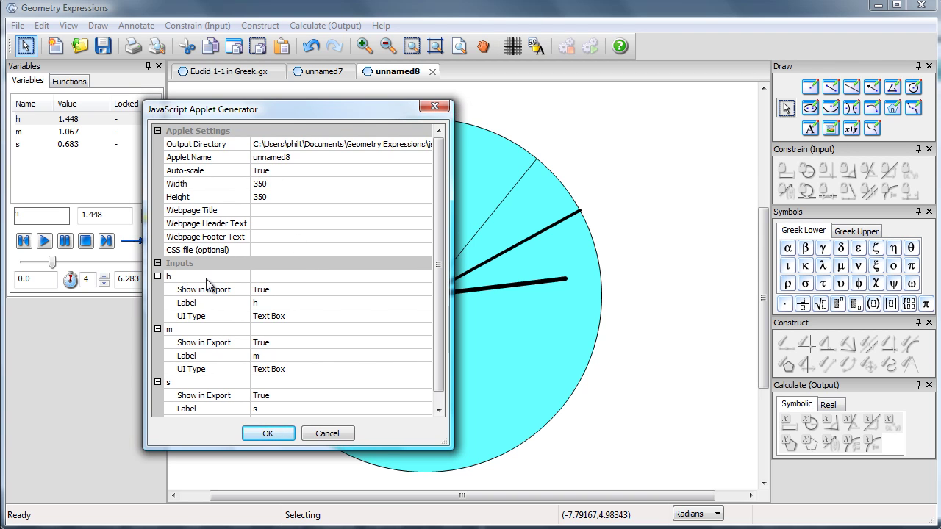
Change variable h's input type from Text Box to Timer and pick its timer style
left_click(291, 317)
left_click(425, 316)
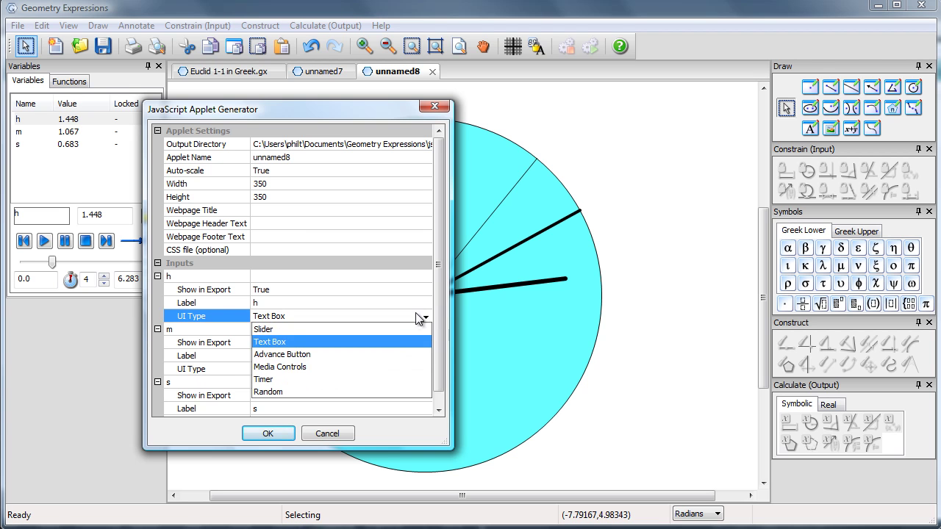
left_click(360, 374)
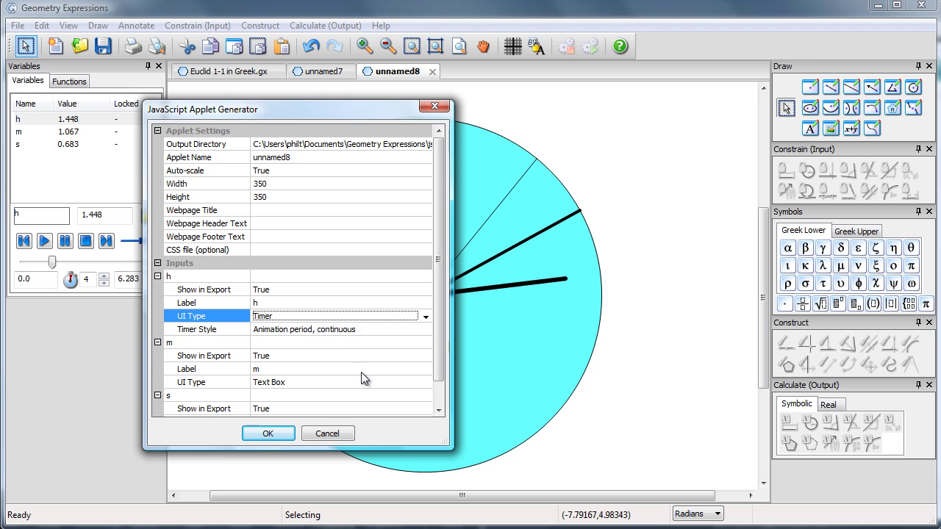
left_click(372, 329)
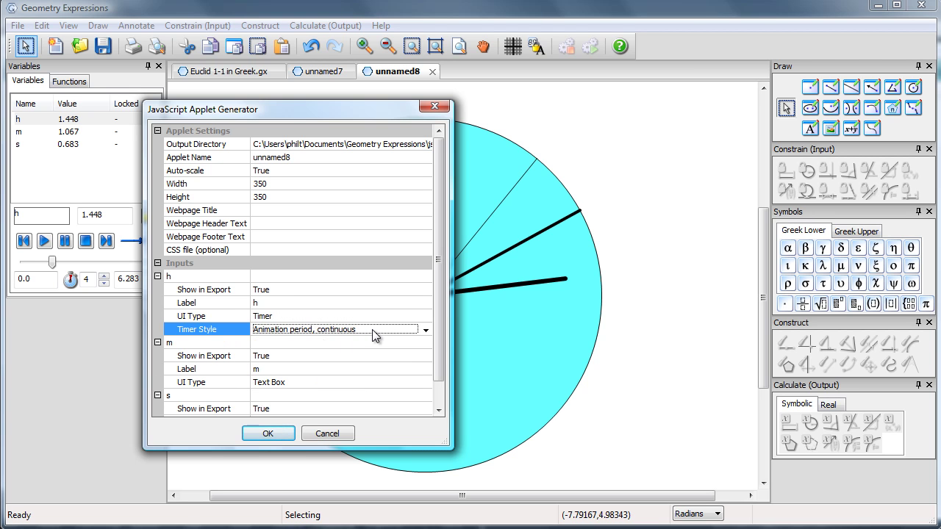
left_click(425, 331)
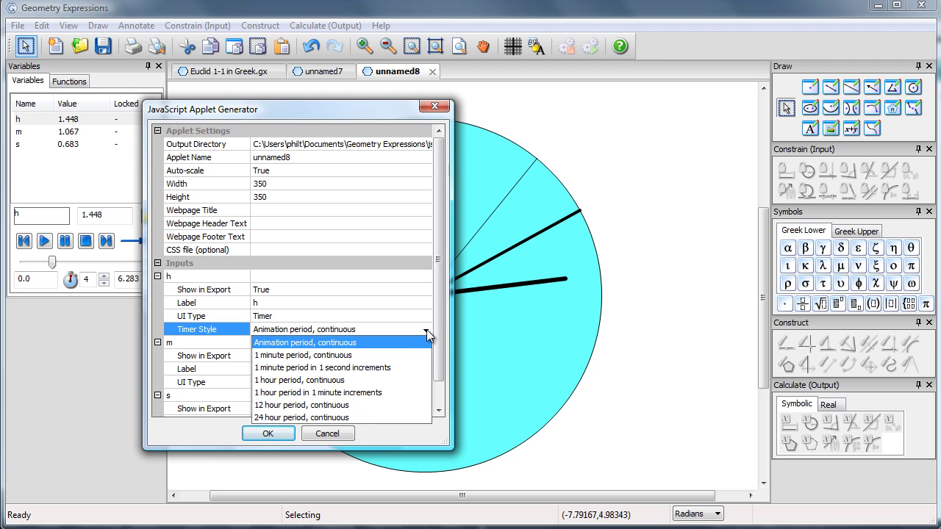
Give h a 12-hour period and make m a Timer with a 1-hour period in 1-minute steps
left_click(359, 405)
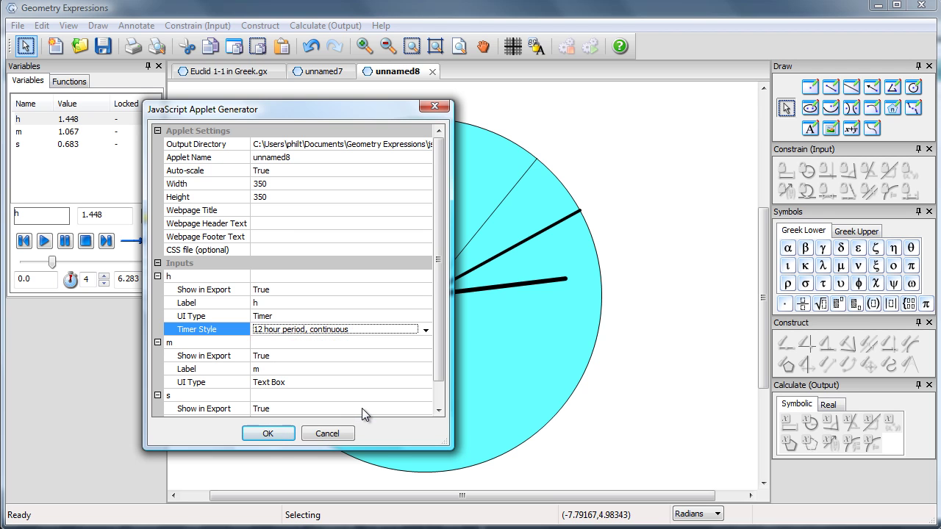
left_click(297, 382)
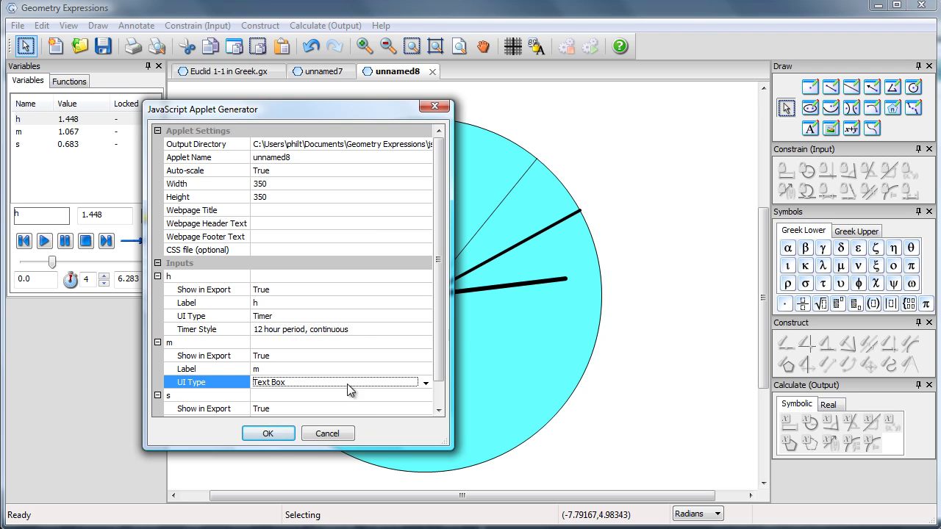
left_click(425, 382)
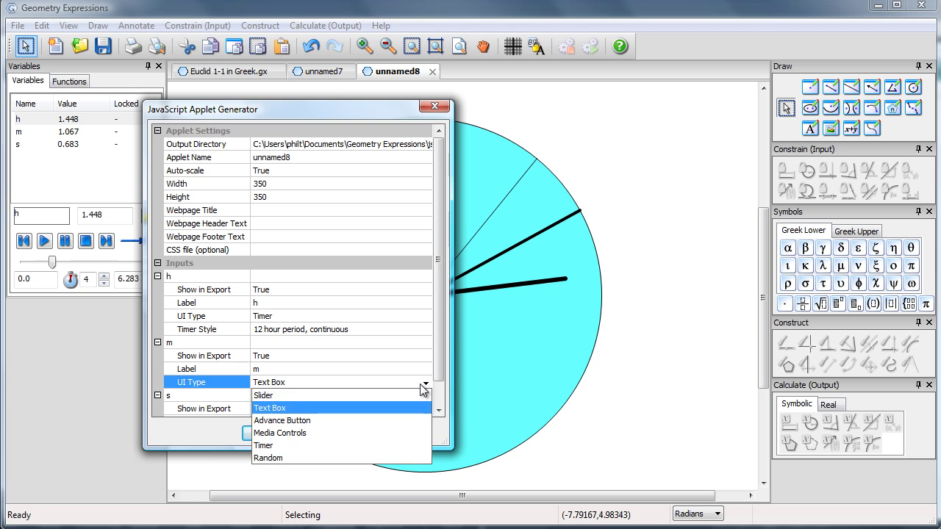
left_click(387, 443)
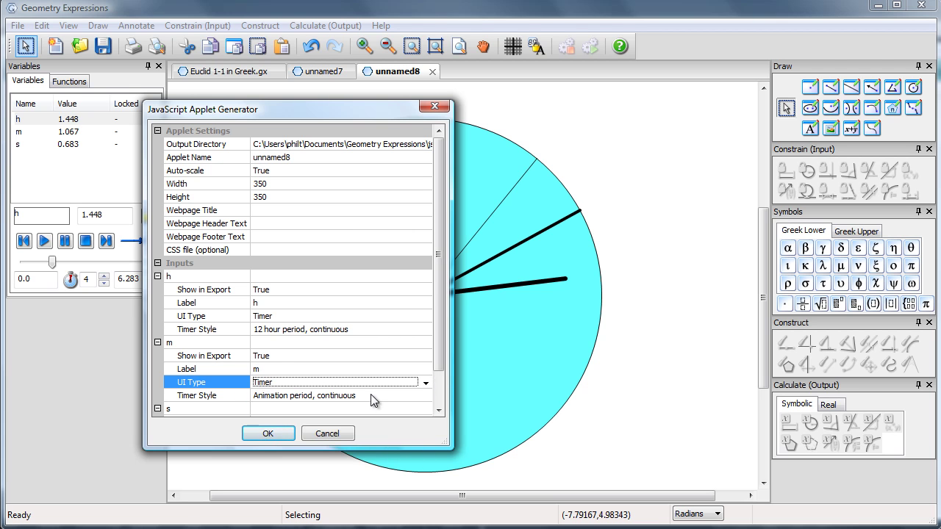
left_click(371, 395)
left_click(425, 397)
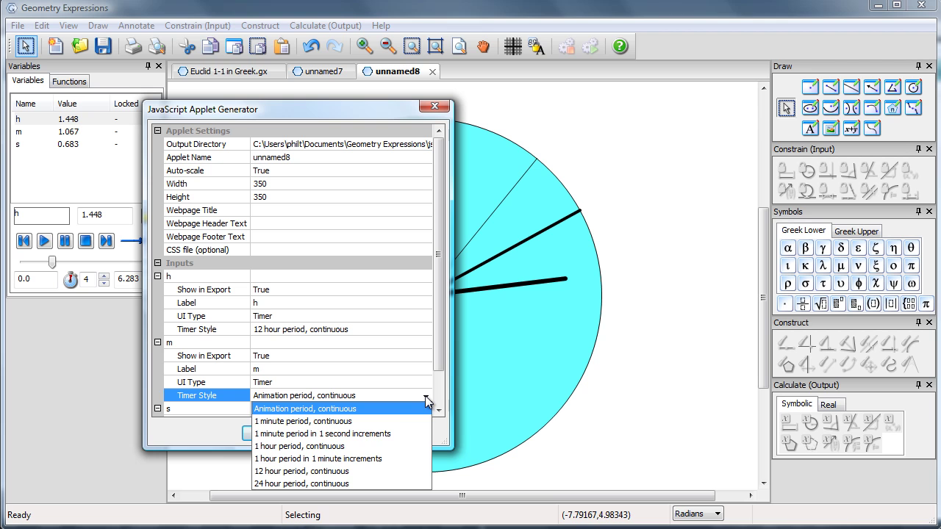
left_click(381, 457)
Make s a Timer with a 1-minute period in 1-second steps, then confirm to generate the app
left_click_drag(443, 349, 438, 390)
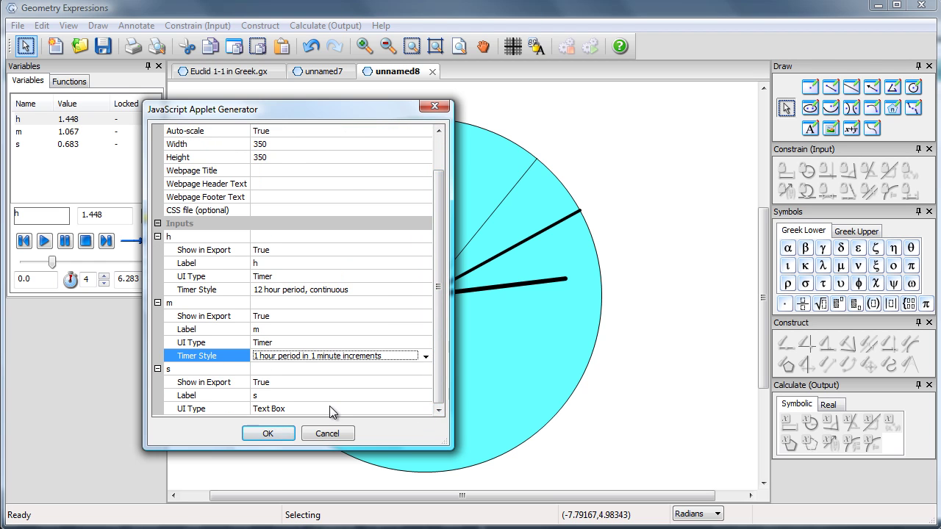
left_click(331, 409)
left_click(426, 409)
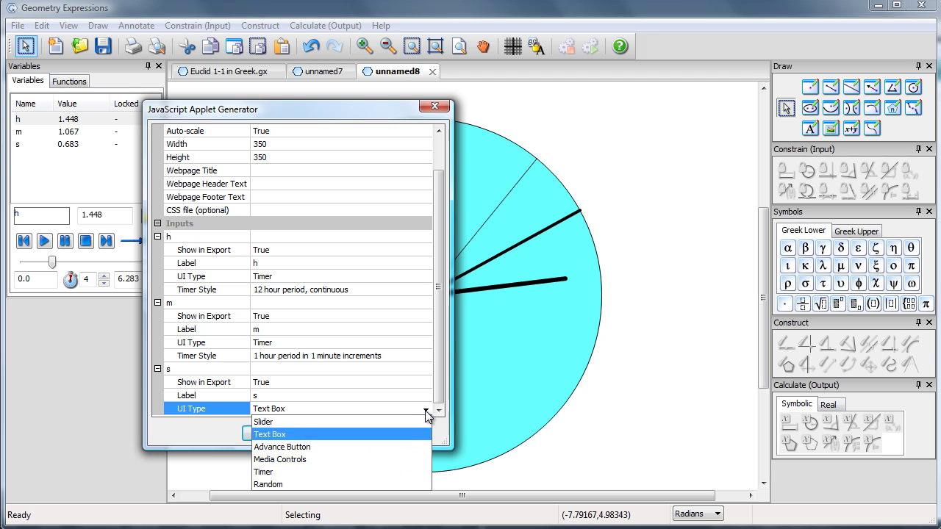
left_click(390, 471)
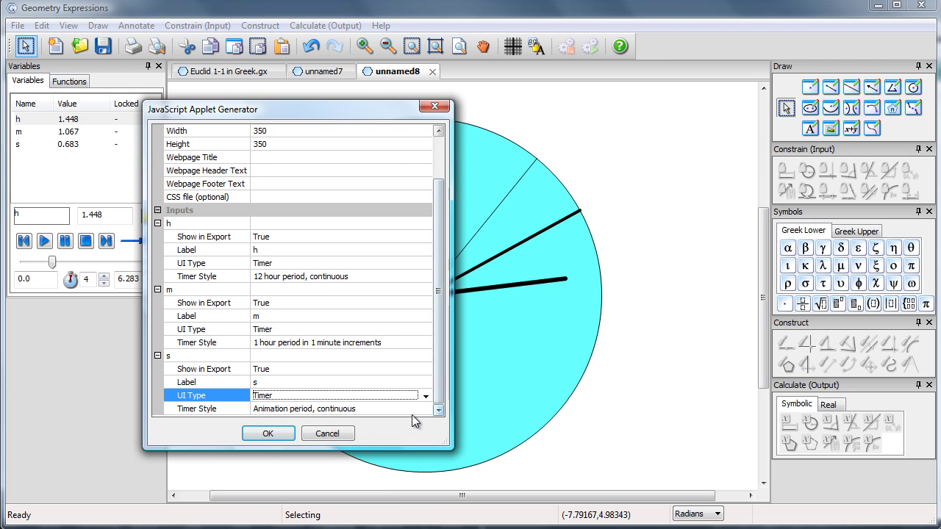
left_click(393, 409)
left_click(425, 409)
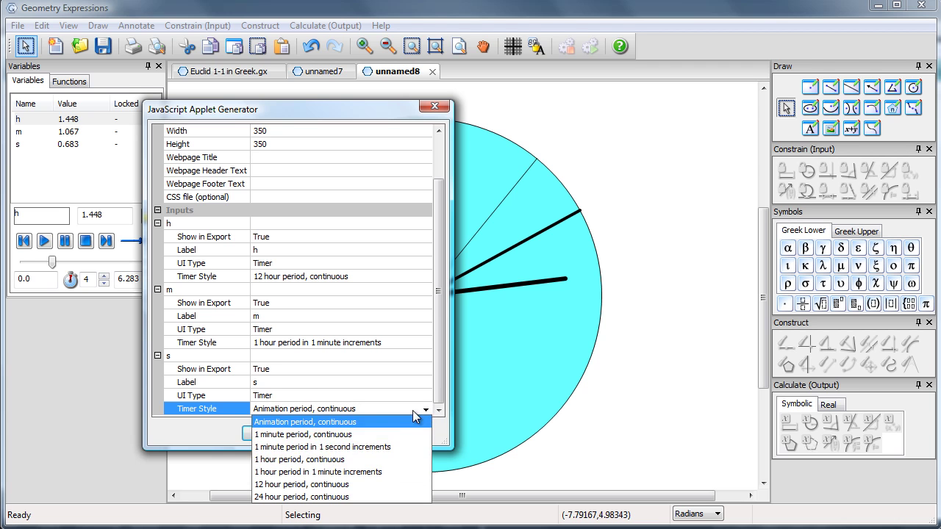
left_click(365, 447)
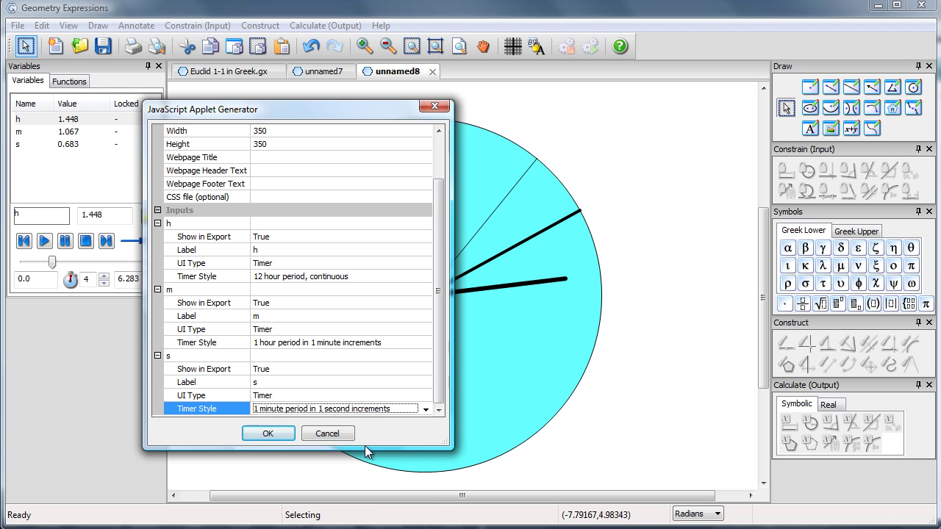
left_click(276, 433)
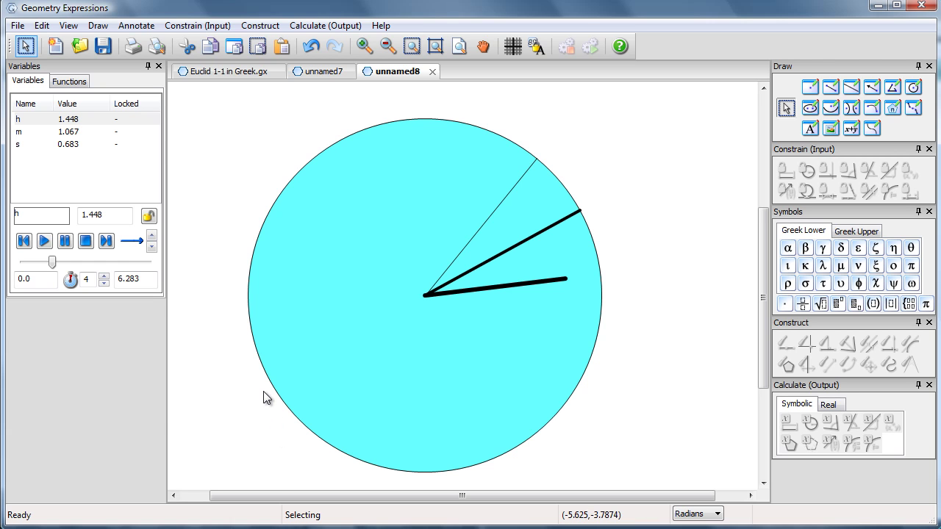
Refresh the js folder in Explorer and open the exported unnamed8.html in the browser
key("alt+Tab")
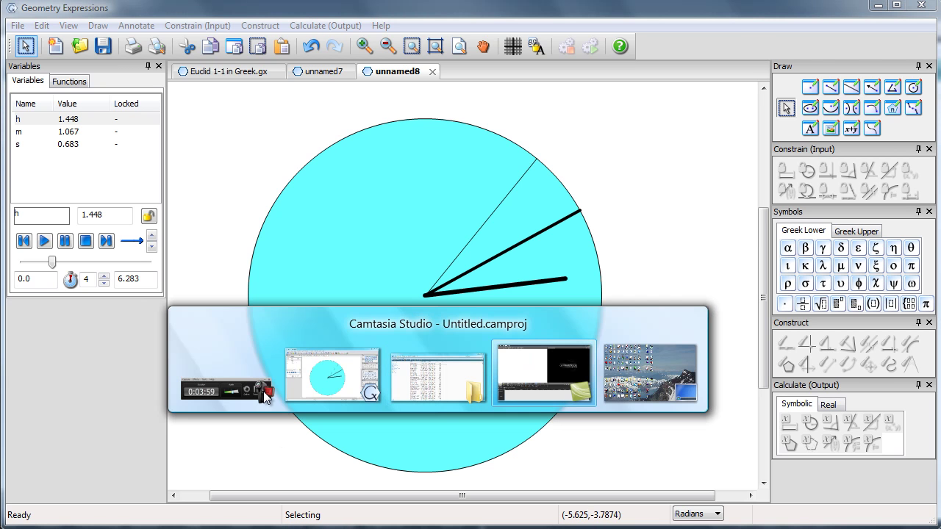
left_click(432, 342)
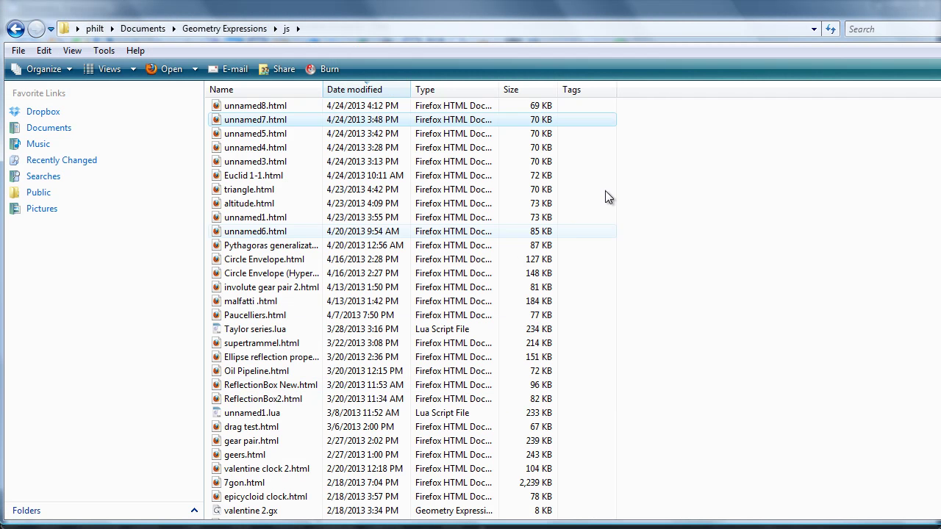
left_click(831, 29)
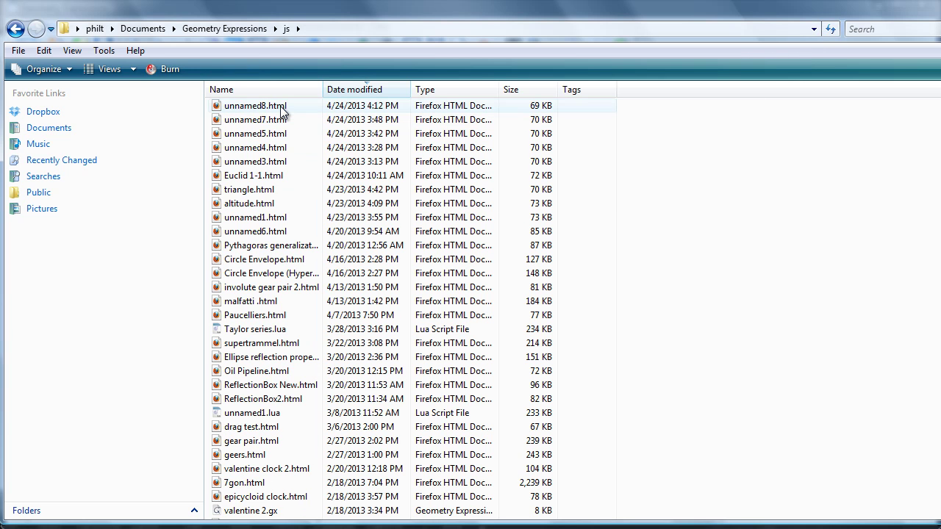
left_click(283, 107)
double_click(282, 107)
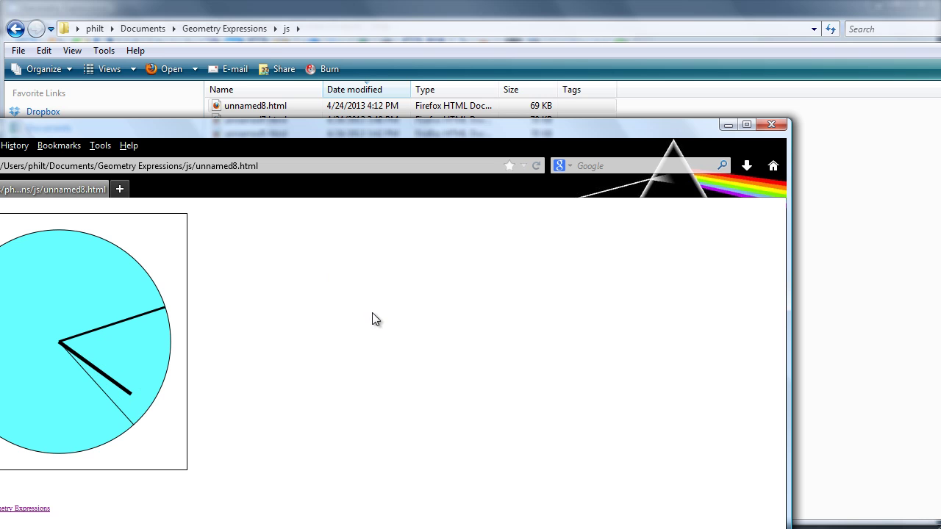
Move the Firefox window to the top of the screen so the whole running clock is visible
left_click_drag(358, 133, 466, 24)
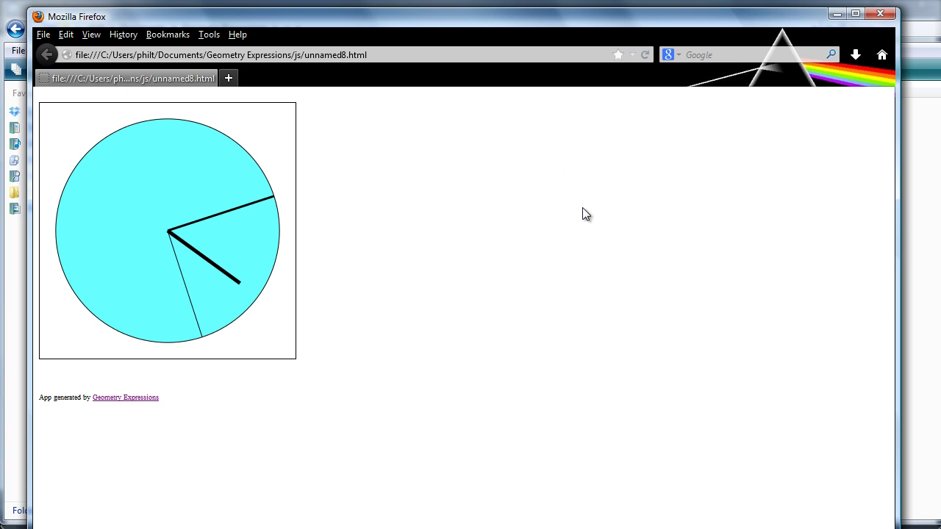